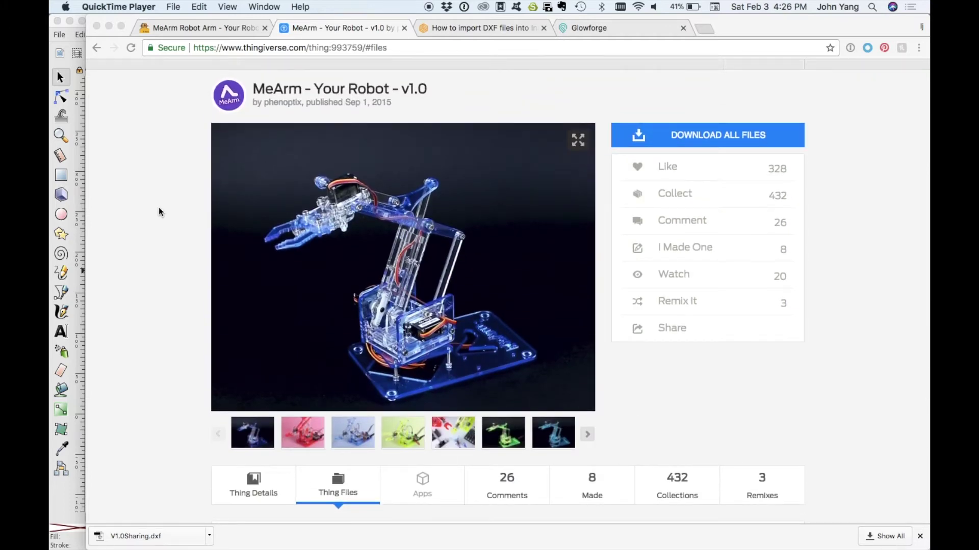
- Check the V1.0Sharing.dxf entry in the Thing Files list, then go to the DXF import guide tab
scroll(159, 212, down, 1)
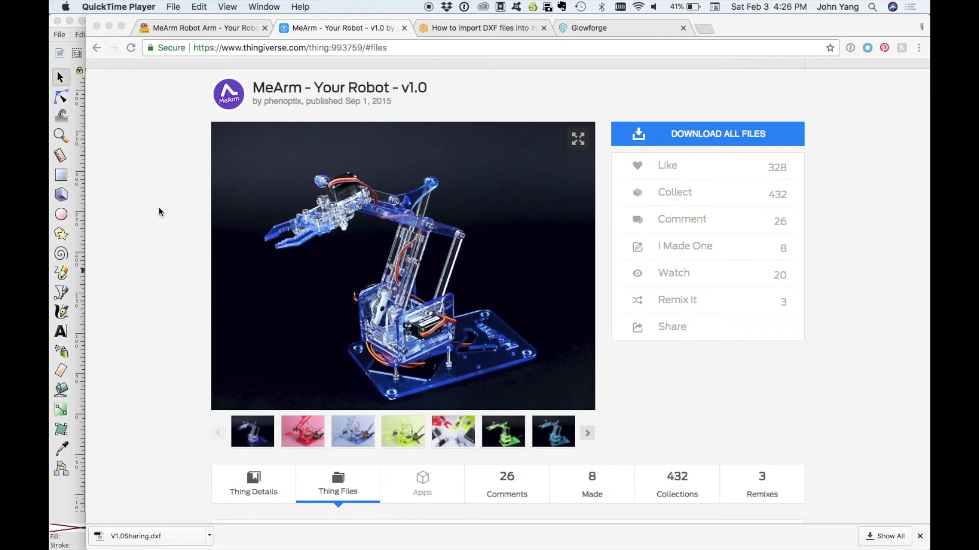
scroll(159, 211, down, 5)
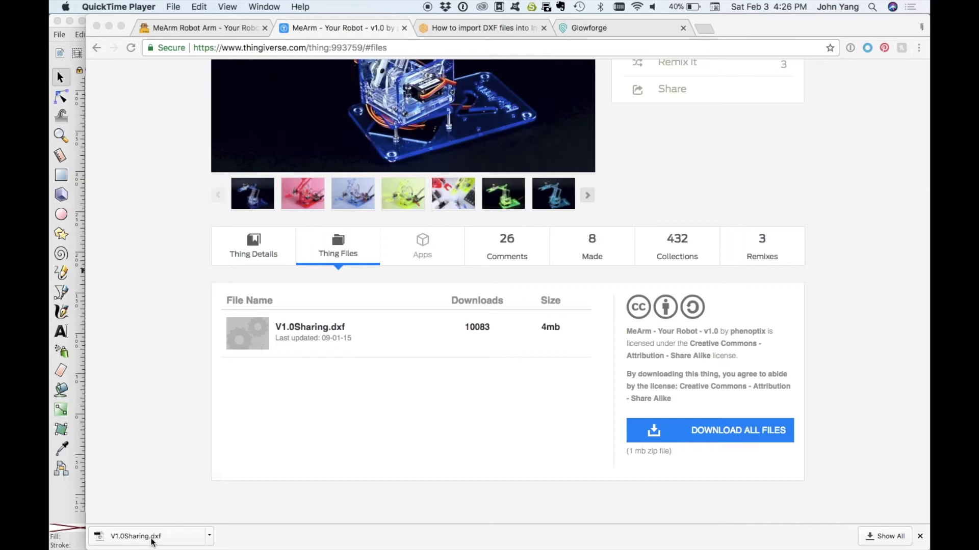
scroll(177, 283, up, 3)
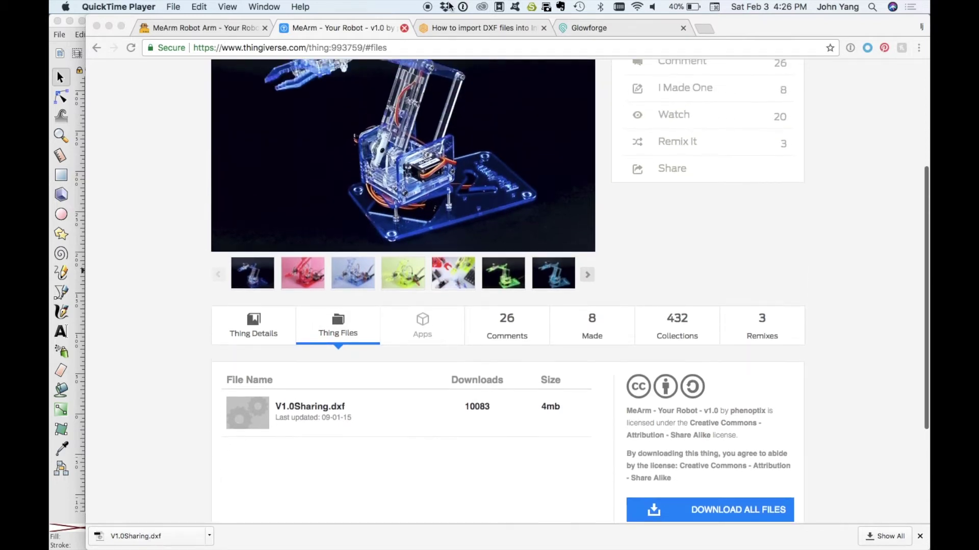
click(442, 28)
- Search Google for 'dxf to svg' and open Convertio's DXF to SVG converter
key(super+l)
text(dxf to svg)
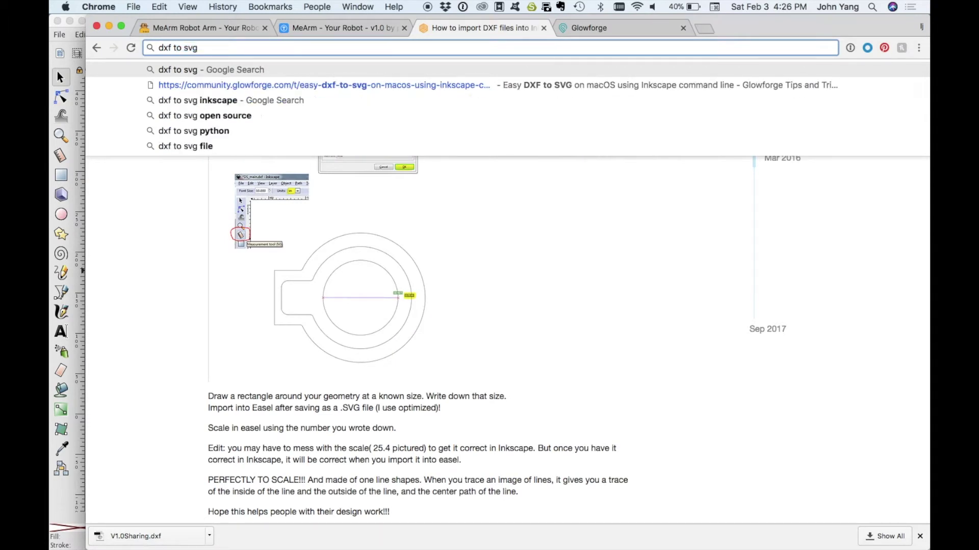
key(Return)
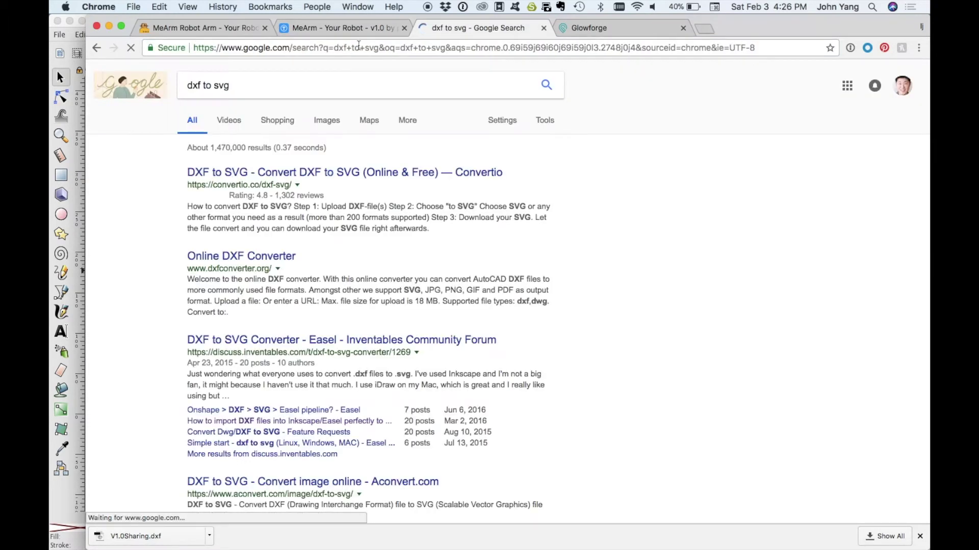
click(390, 178)
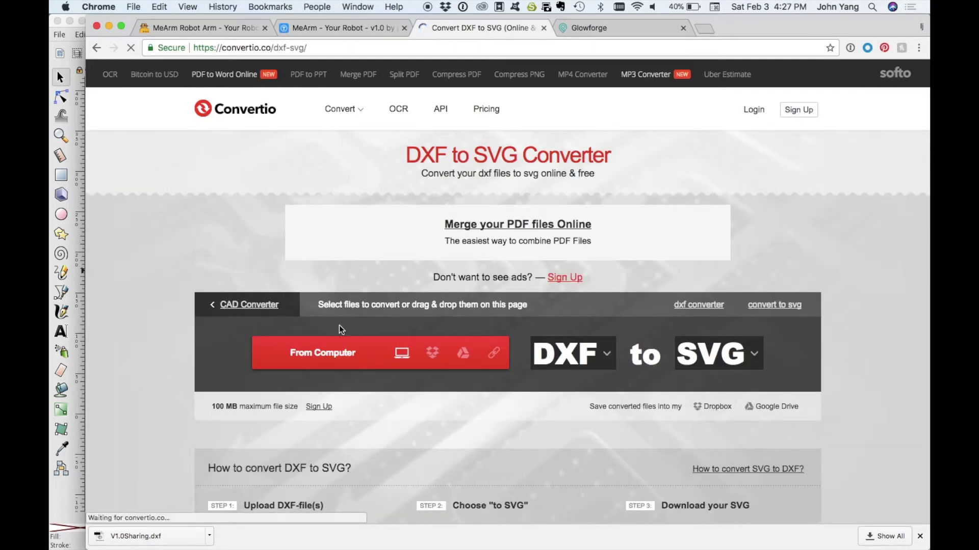
- Upload V1.0Sharing.dxf from the Downloads folder to Convertio
drag(338, 326, 337, 357)
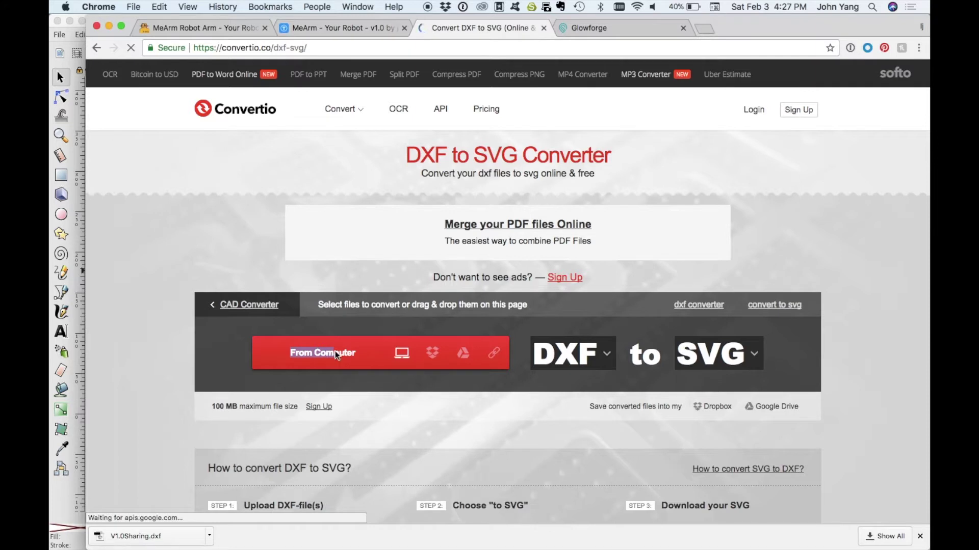
click(335, 351)
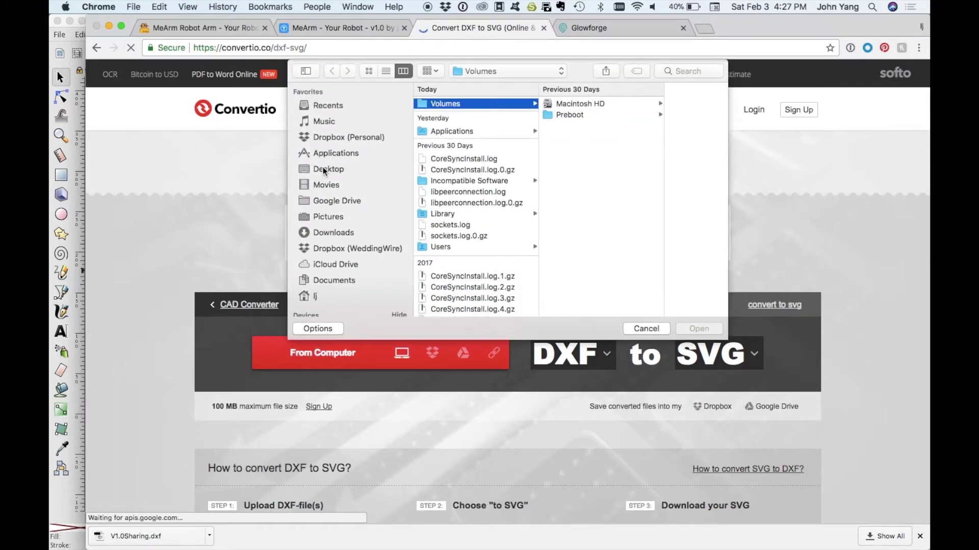
click(342, 233)
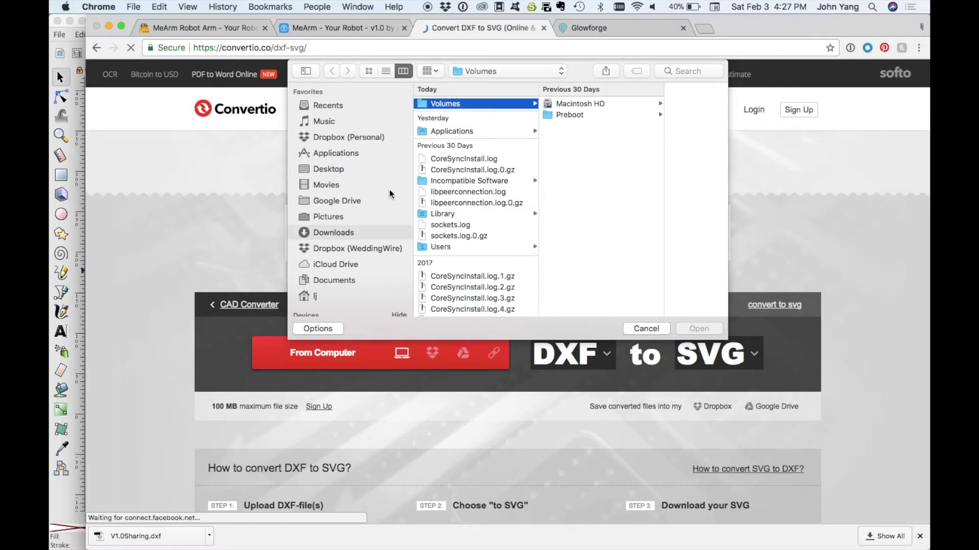
click(467, 105)
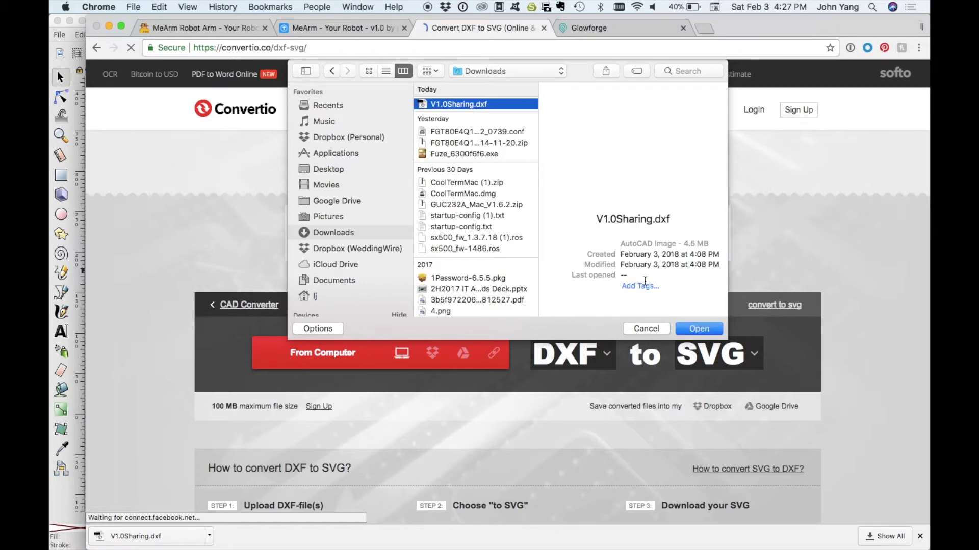
click(705, 326)
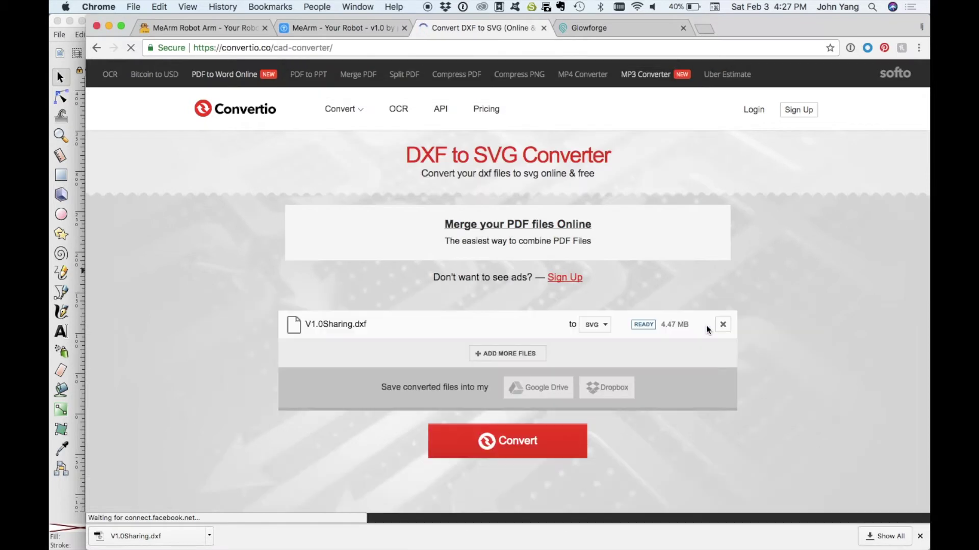
- Convert the file to SVG and download V1.0Sharing.svg
click(536, 446)
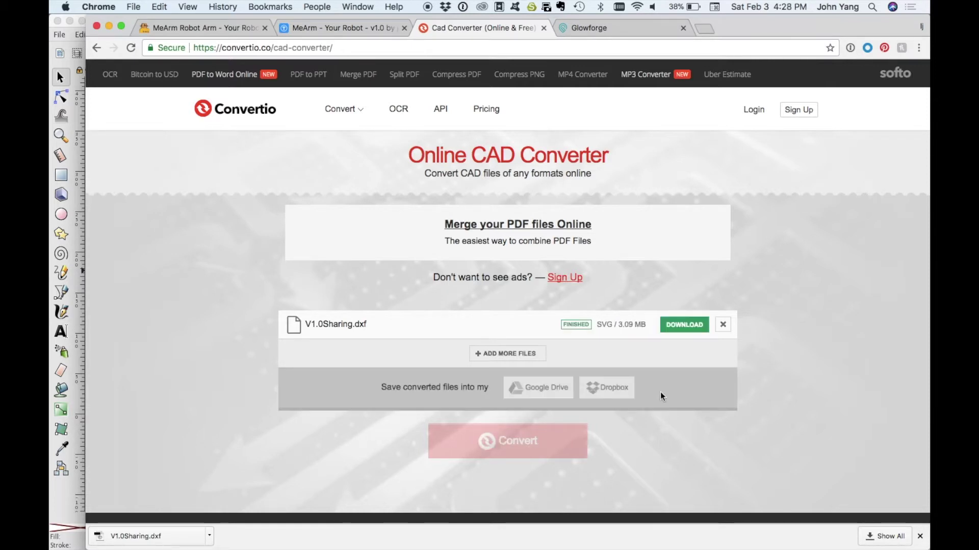
click(684, 326)
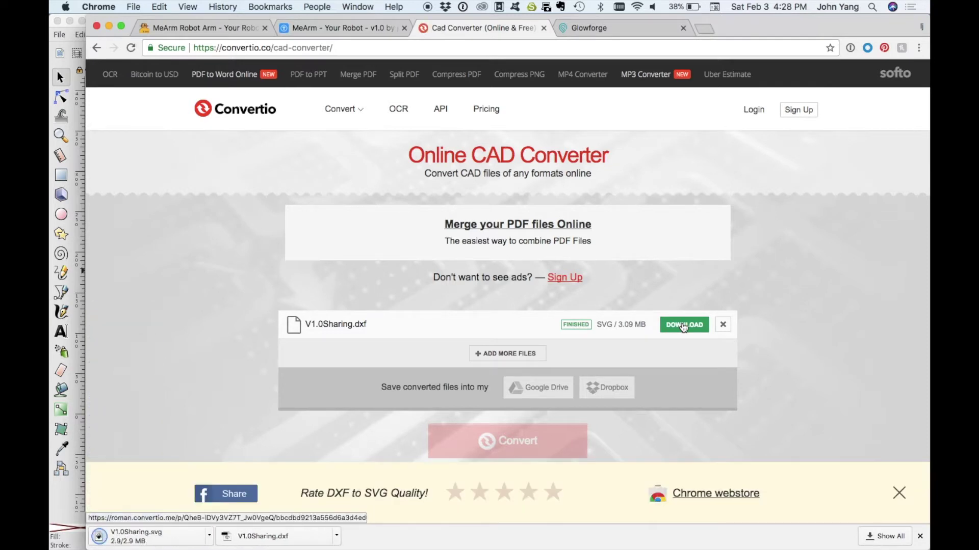
click(64, 504)
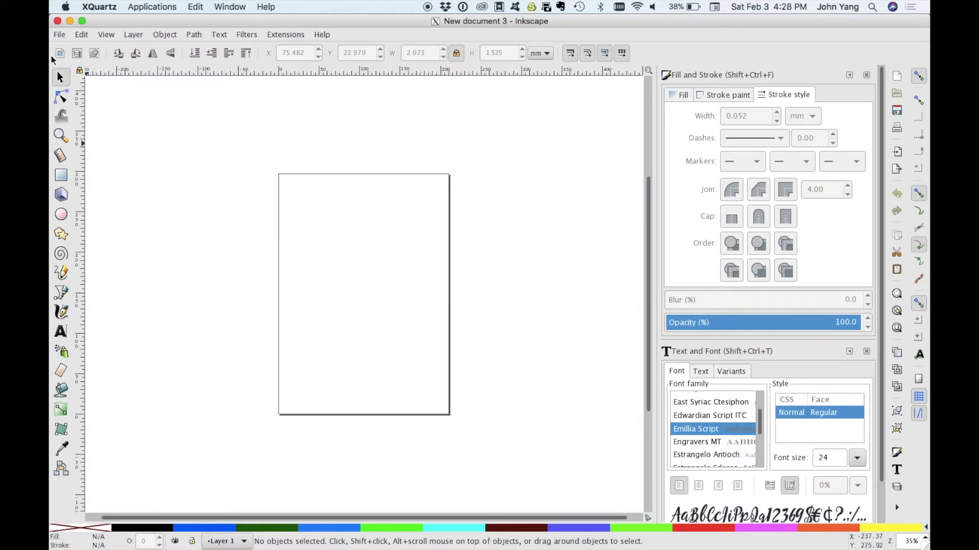
- Open Downloads/V1.0Sharing.svg in Inkscape and enlarge the window to fill the screen
click(59, 34)
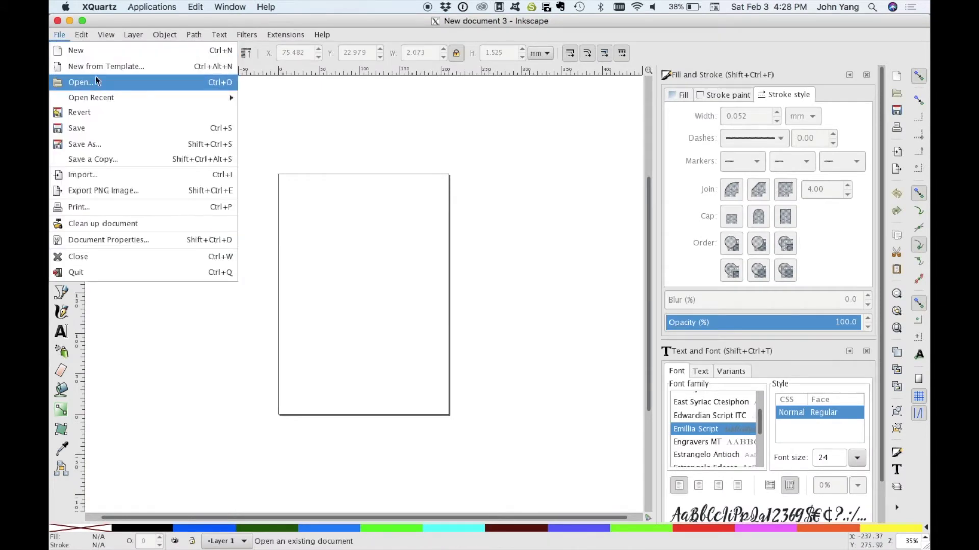
click(98, 83)
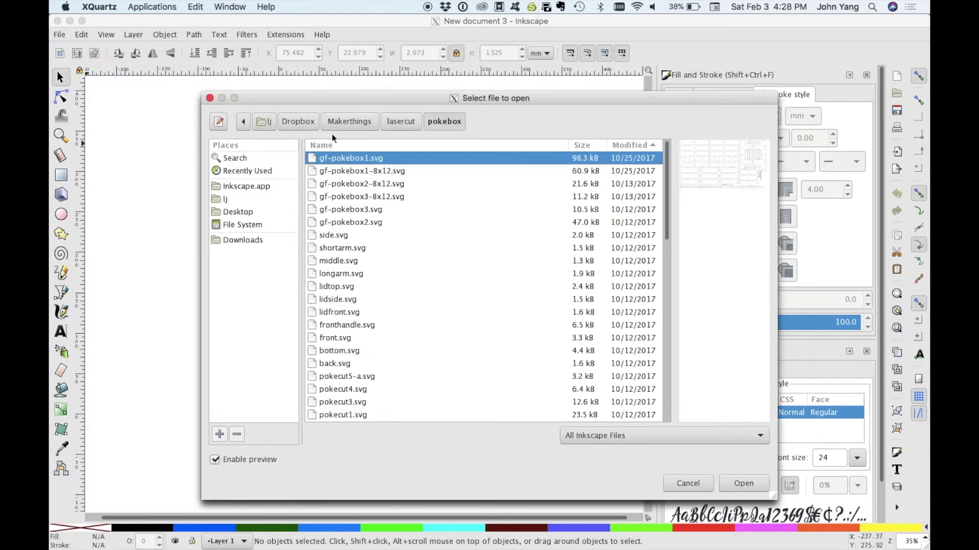
click(244, 240)
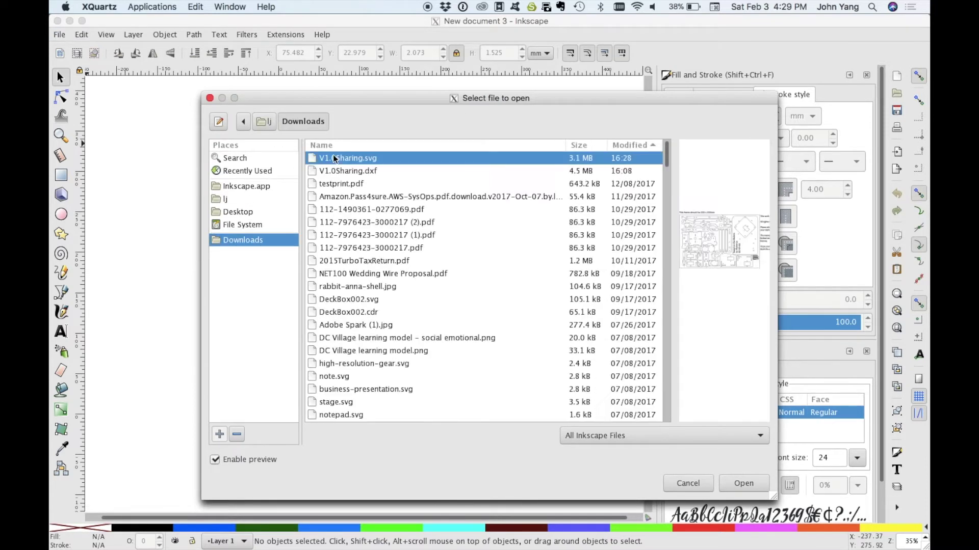
click(738, 490)
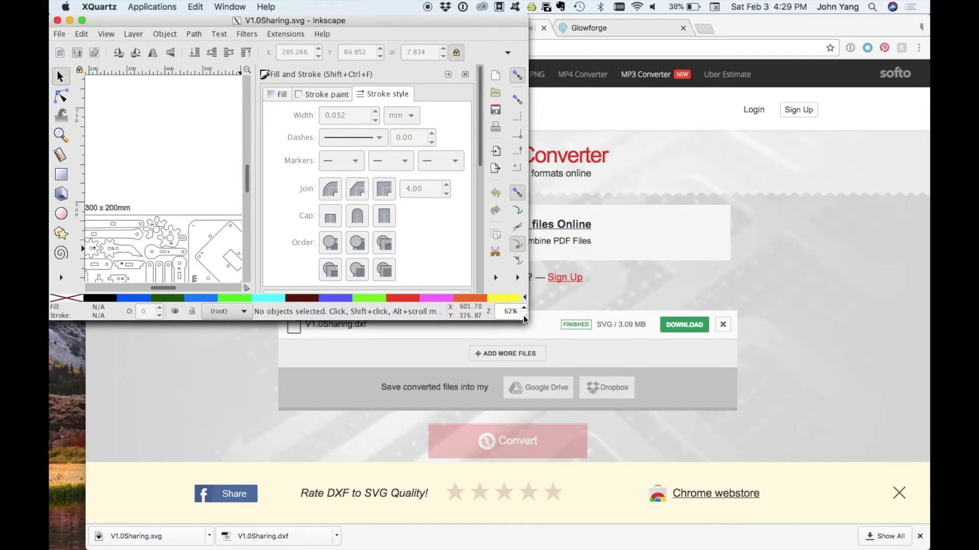
drag(525, 319, 930, 525)
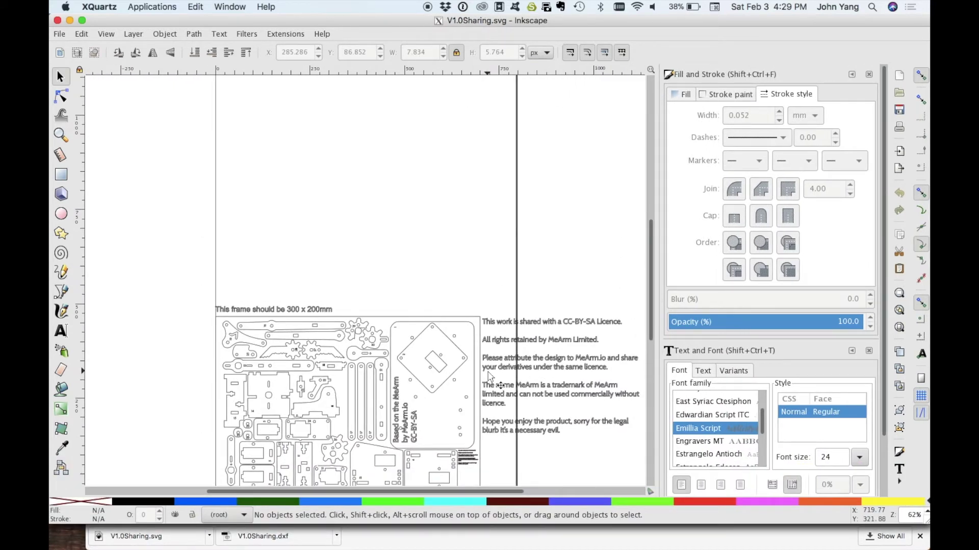
scroll(488, 376, down, 15)
scroll(488, 375, up, 9)
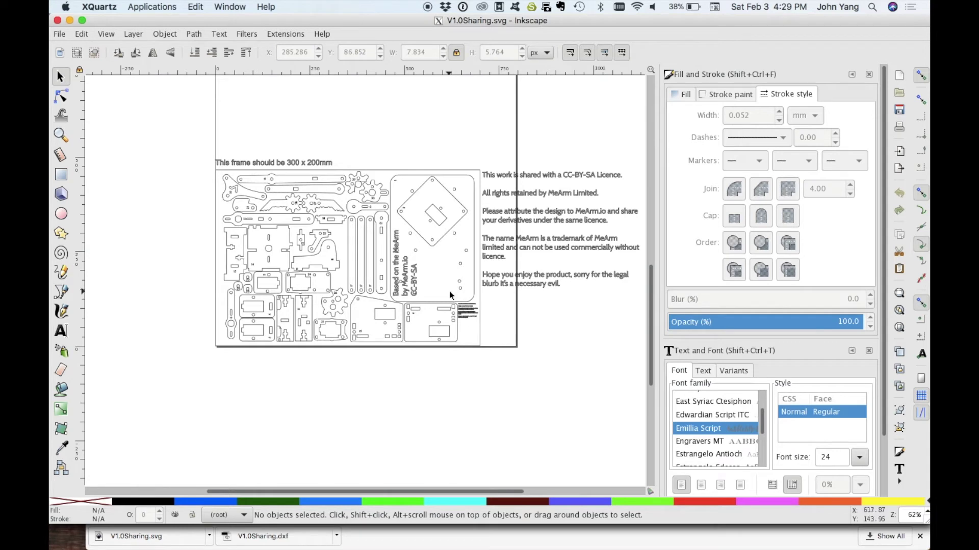
click(60, 154)
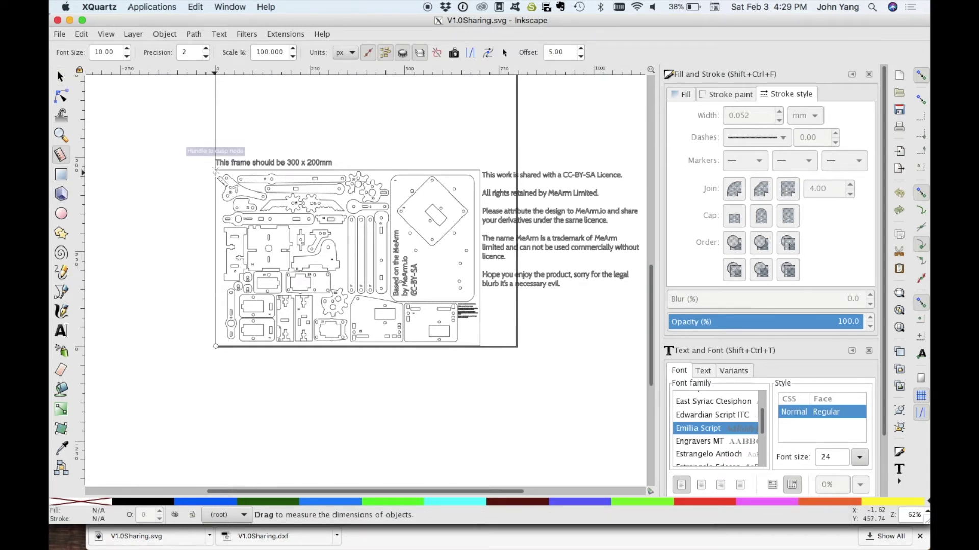
drag(215, 173, 482, 172)
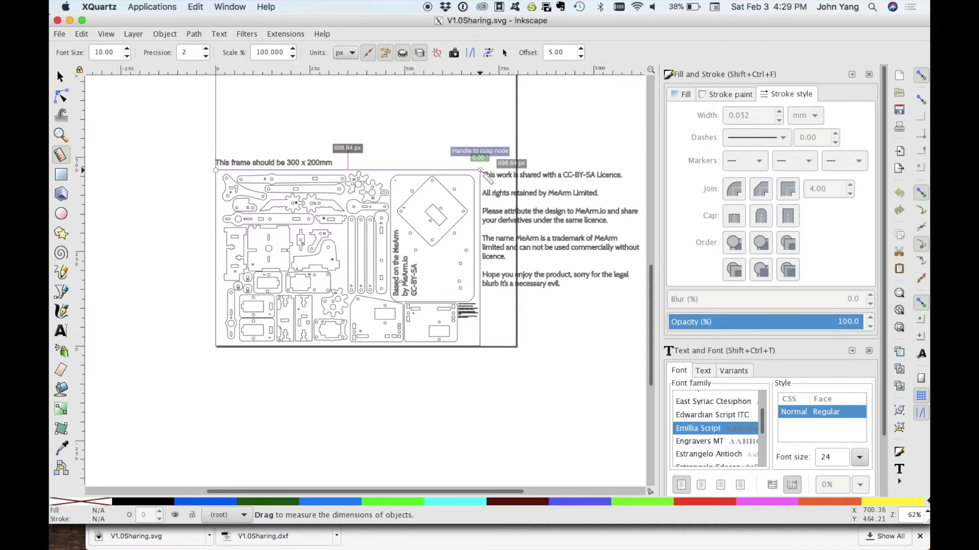
click(351, 53)
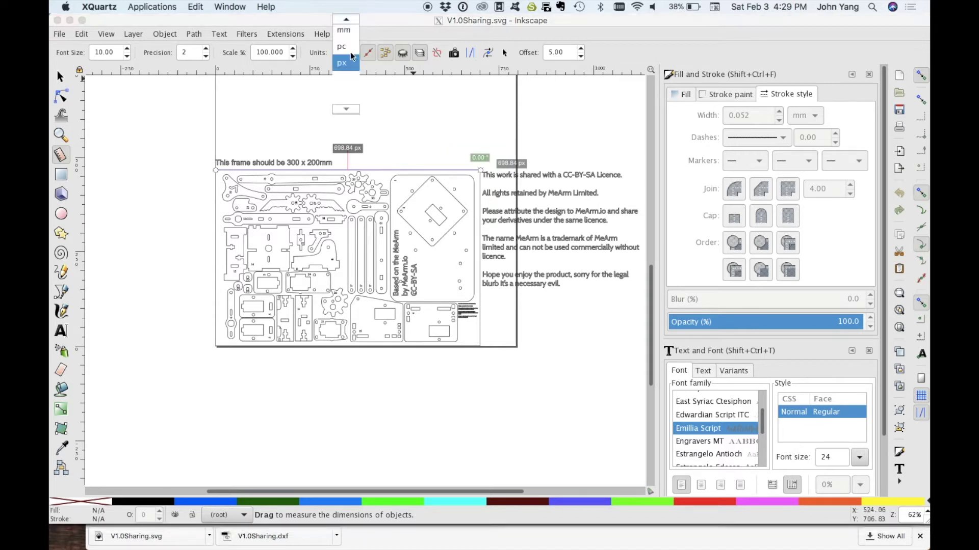
click(348, 32)
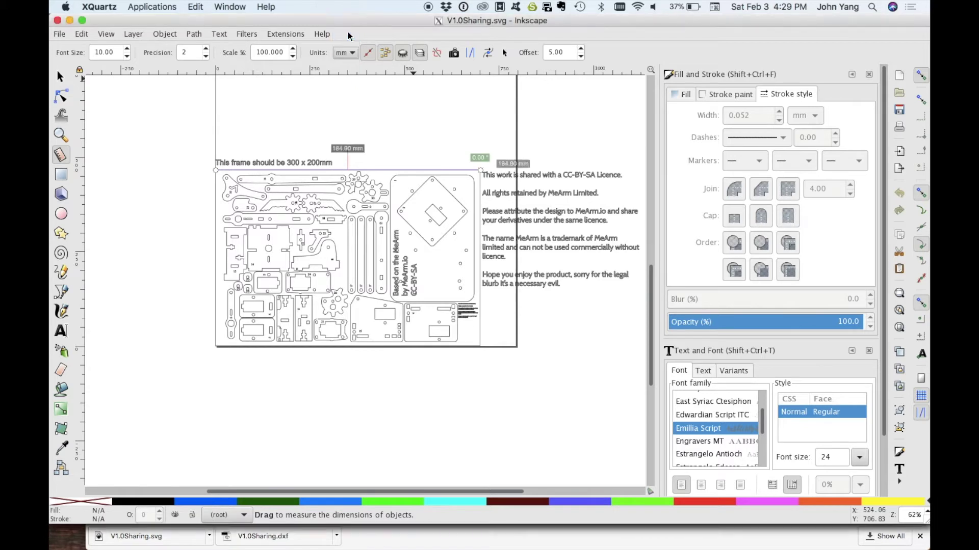
click(205, 163)
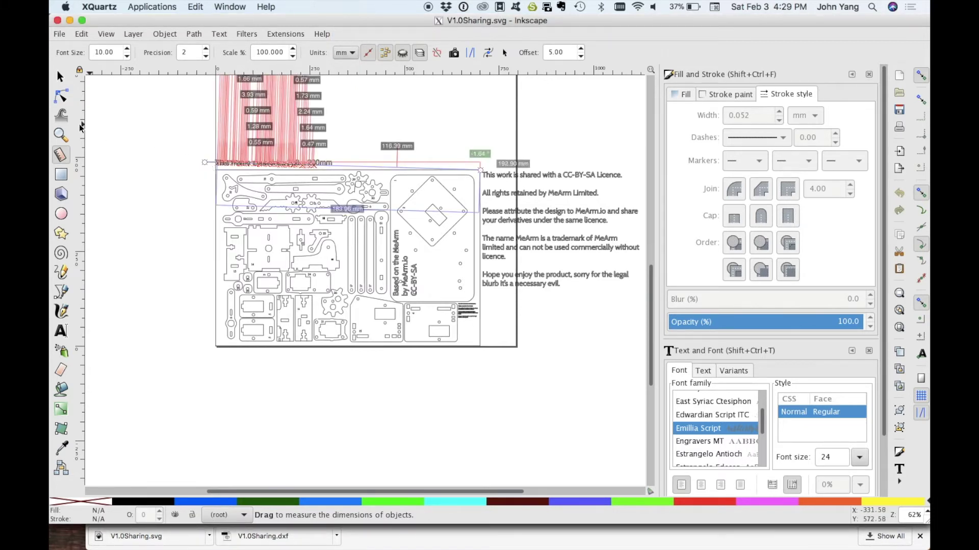
key(s)
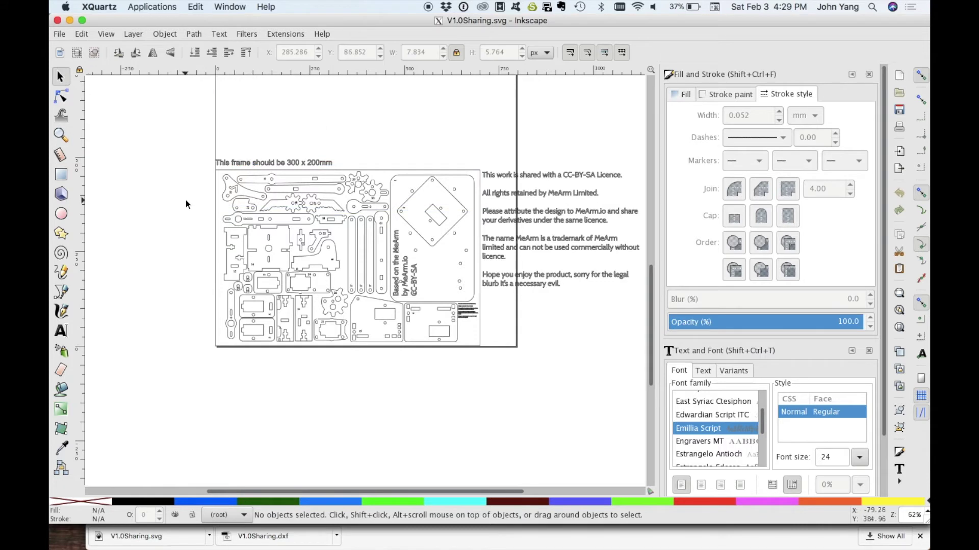
- Ungroup the imported drawing into separate pieces
click(247, 200)
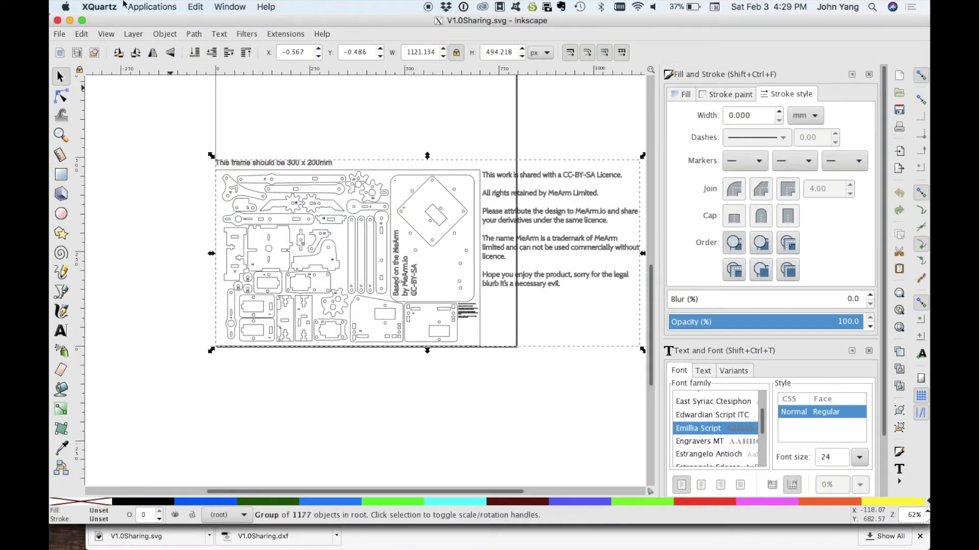
click(83, 35)
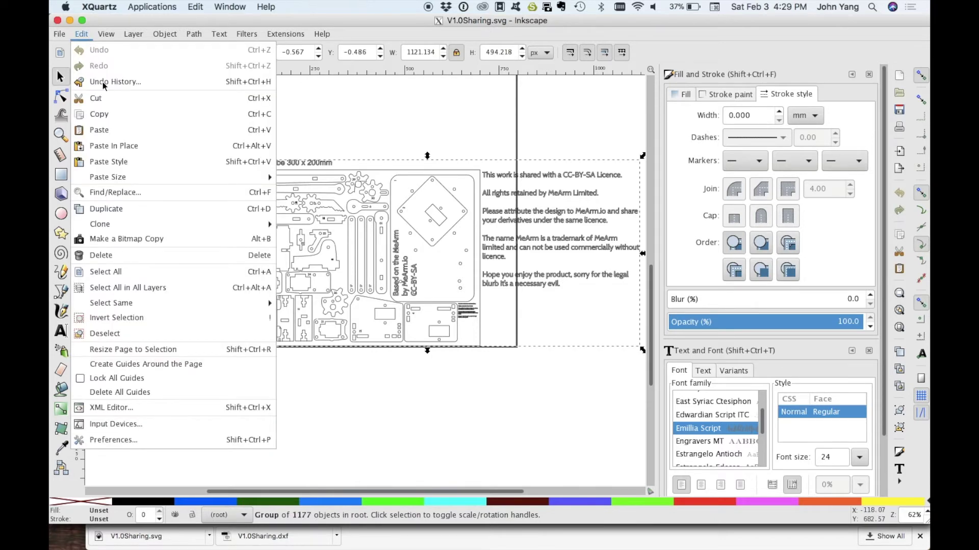
mouse_move(164, 34)
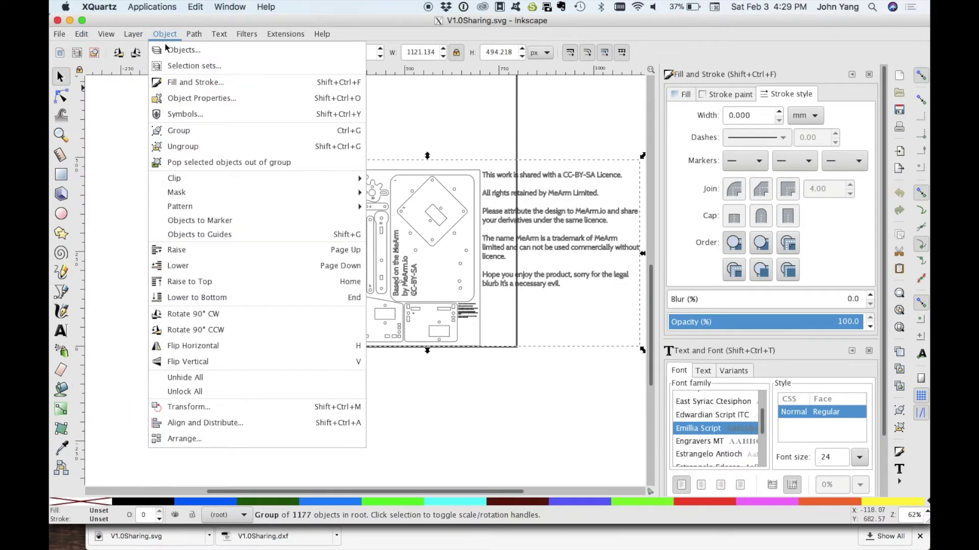
click(187, 148)
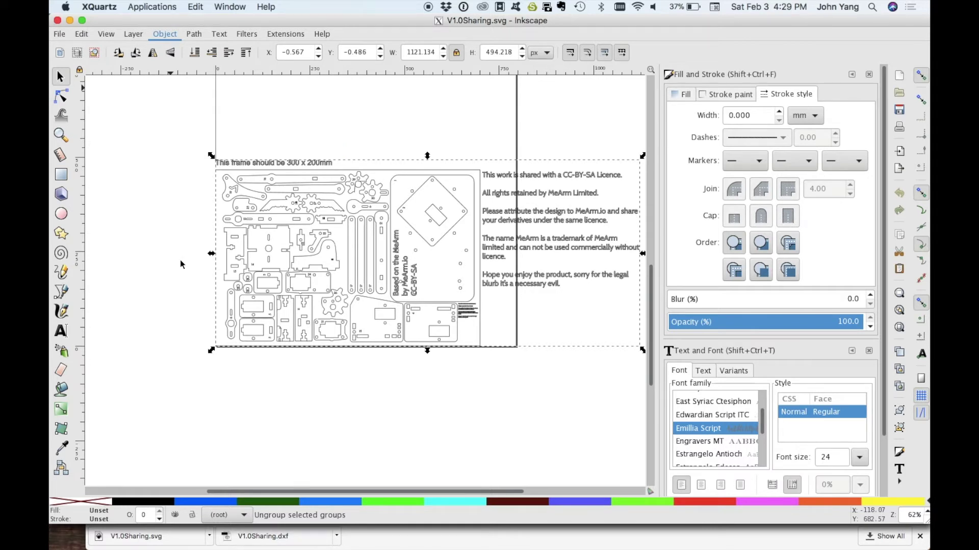
key(Escape)
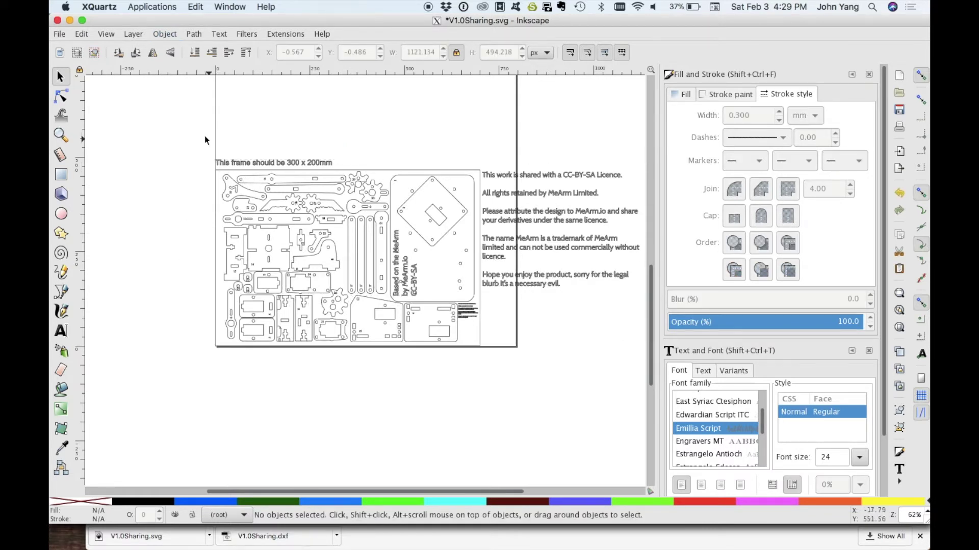
- Delete the frame-size note and licence text, then select all remaining parts
drag(196, 136, 343, 172)
key(Delete)
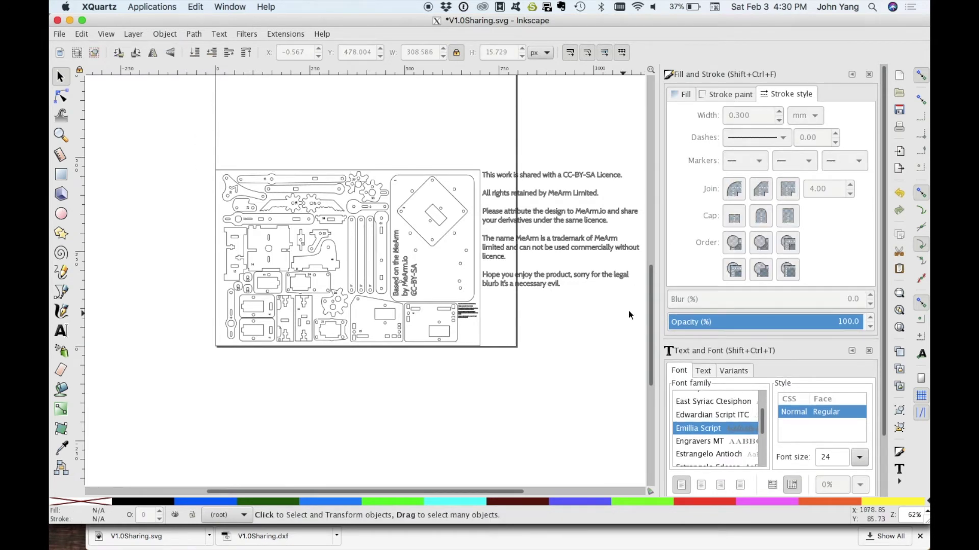
drag(642, 307, 476, 149)
key(Escape)
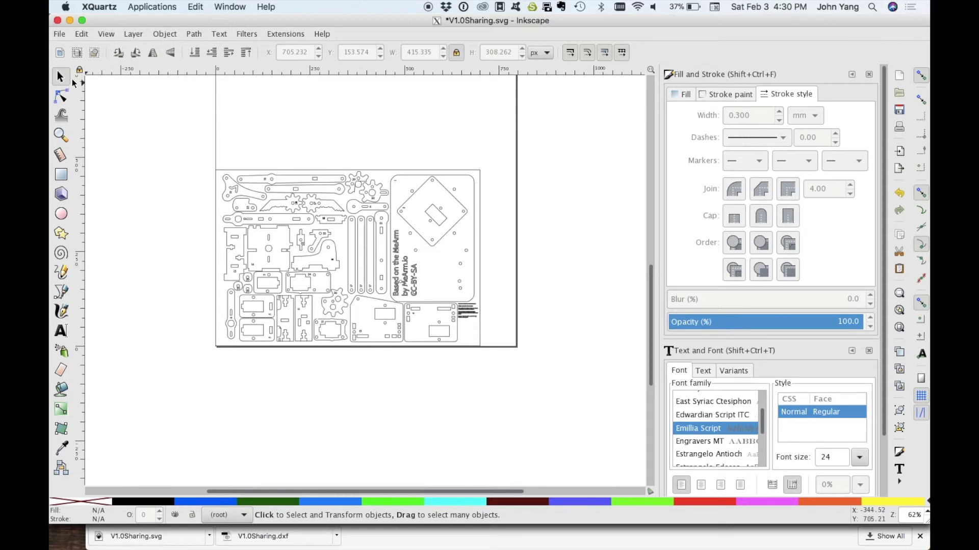
click(82, 34)
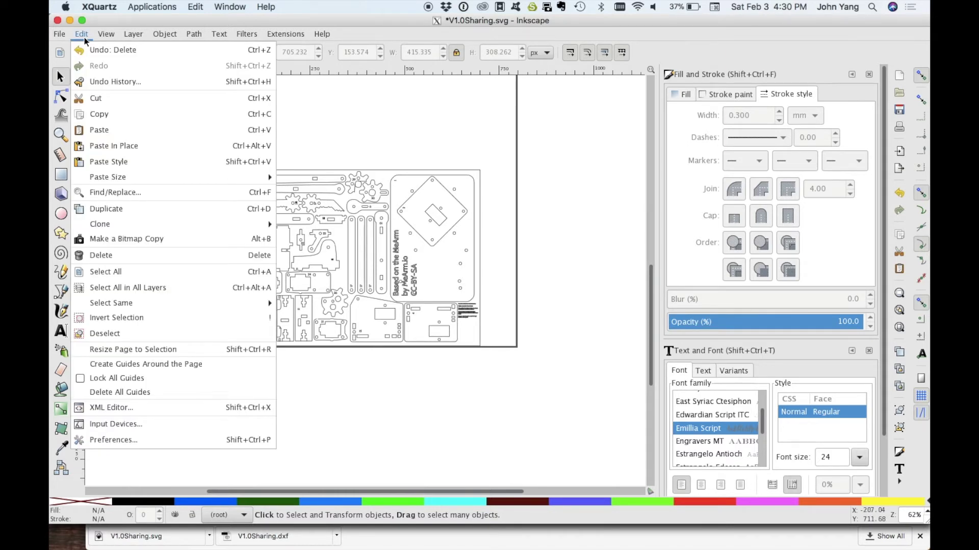
click(214, 274)
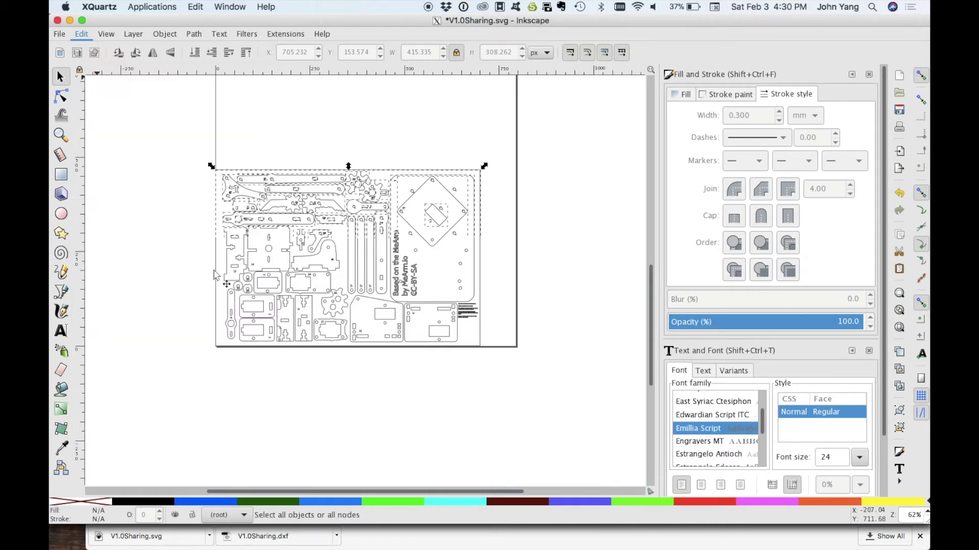
click(160, 34)
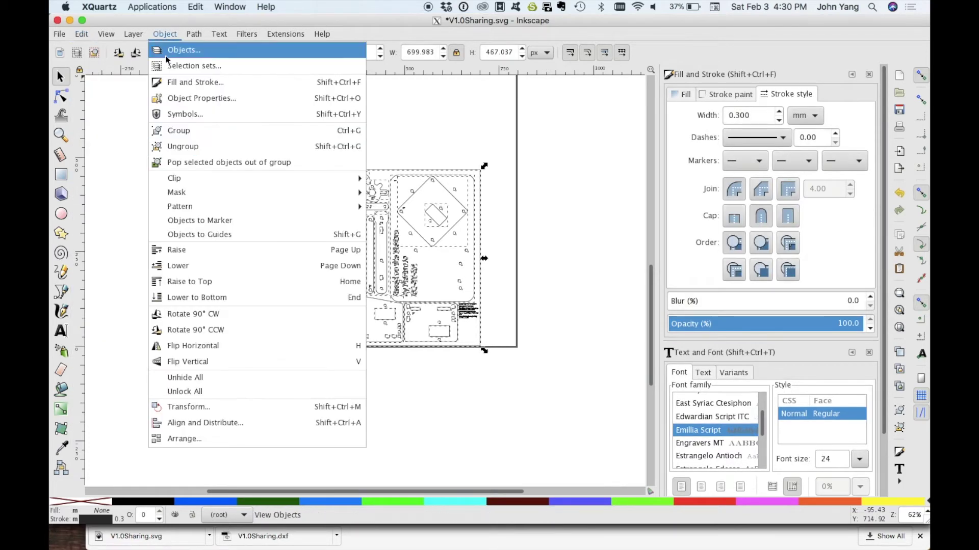
- Group the parts and scale them proportionally to 300 mm wide
click(177, 131)
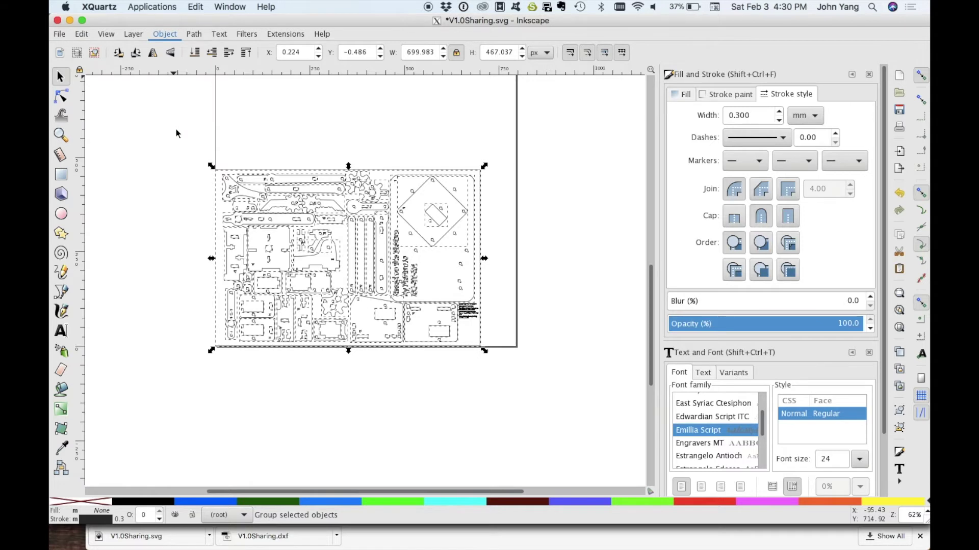
click(176, 134)
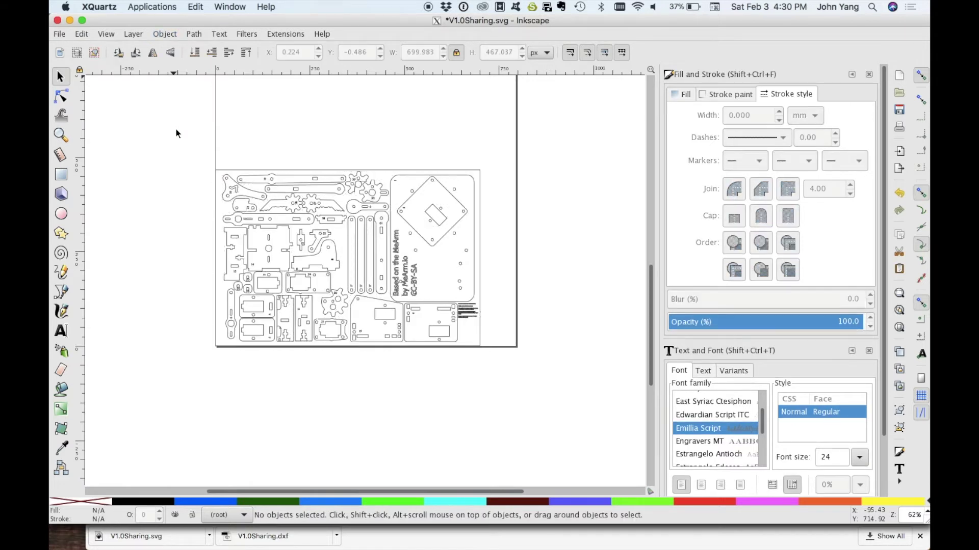
click(304, 223)
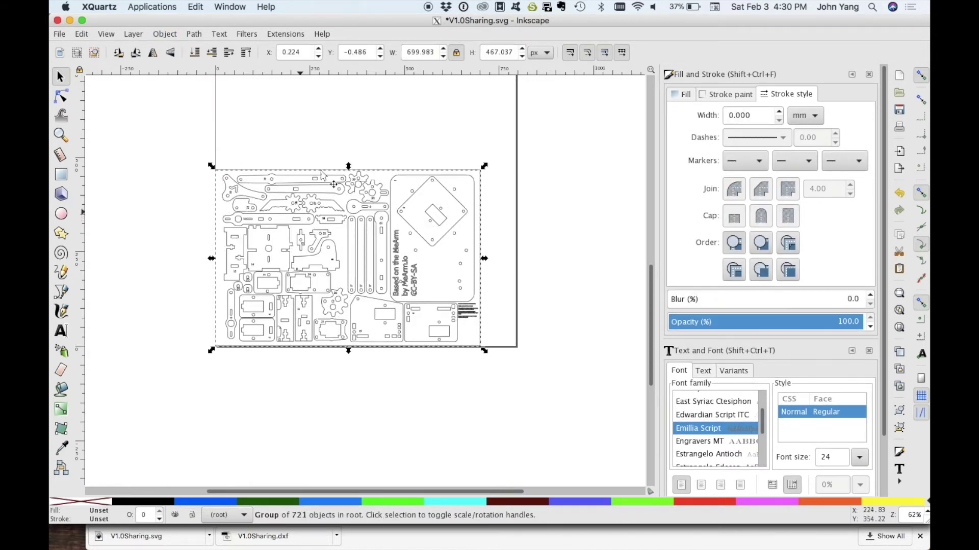
click(456, 53)
click(540, 52)
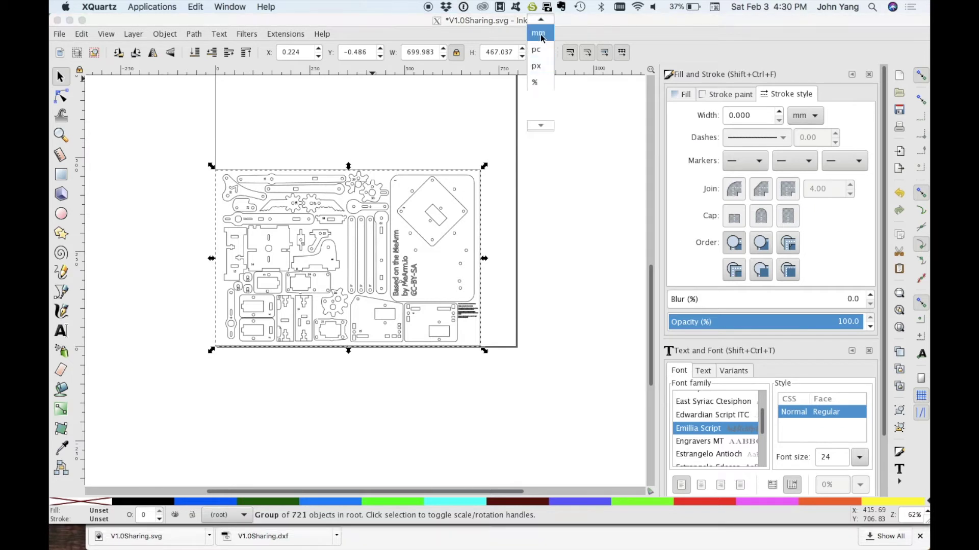
click(538, 33)
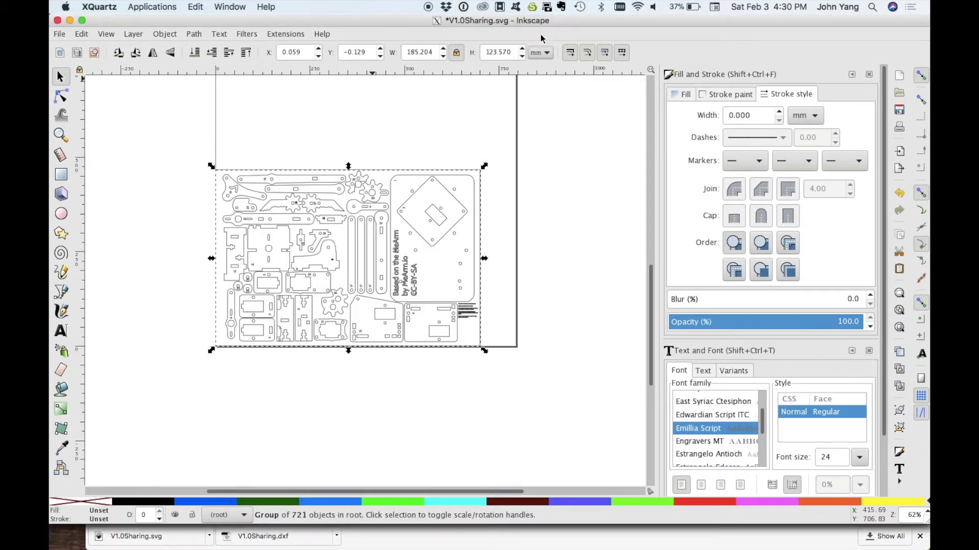
triple_click(431, 51)
text(300)
key(Return)
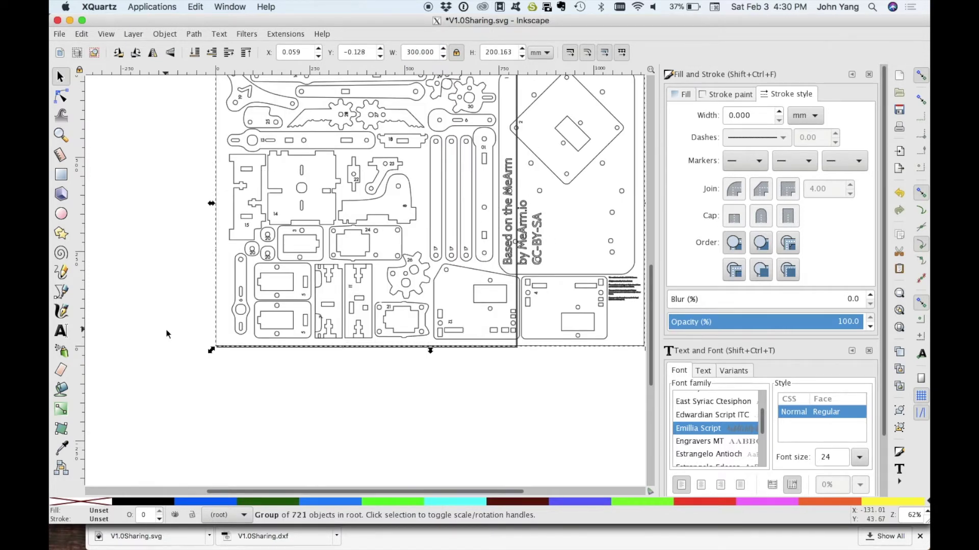
- Delete the three pieces of vertical credit text and reselect the parts group
scroll(163, 332, up, 3)
drag(526, 358, 492, 294)
key(Delete)
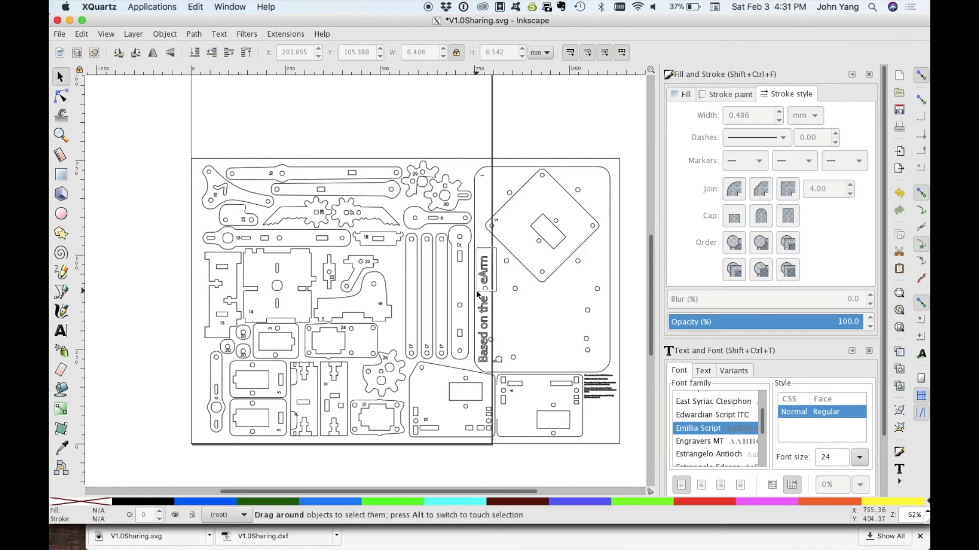
click(483, 275)
key(Delete)
click(483, 316)
key(Delete)
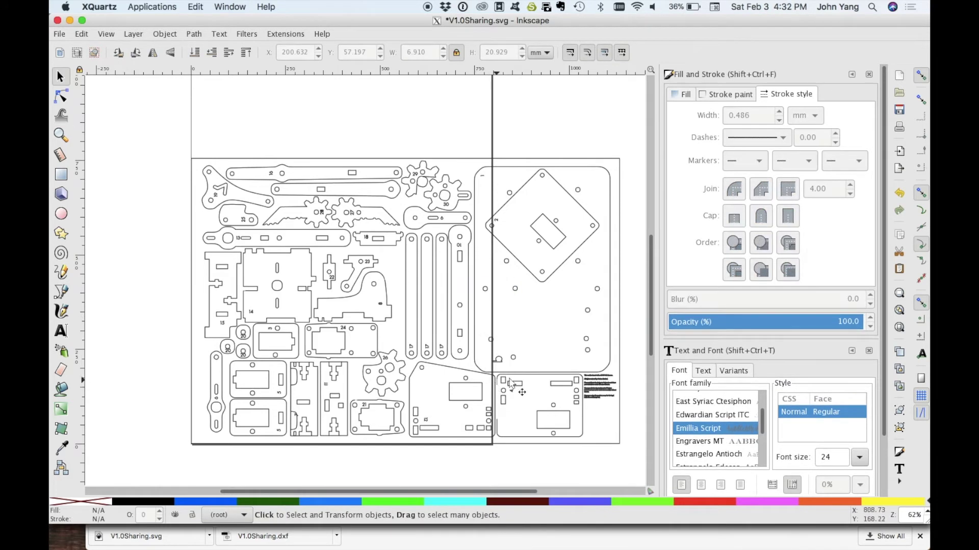
click(488, 324)
click(59, 35)
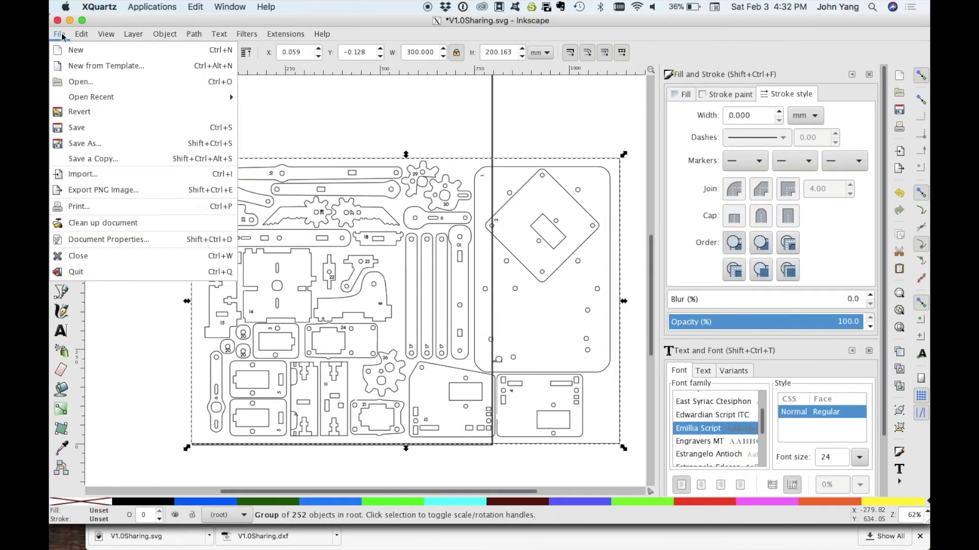
- Resize the page to fit the drawing, using millimetres for page size and display units
click(109, 239)
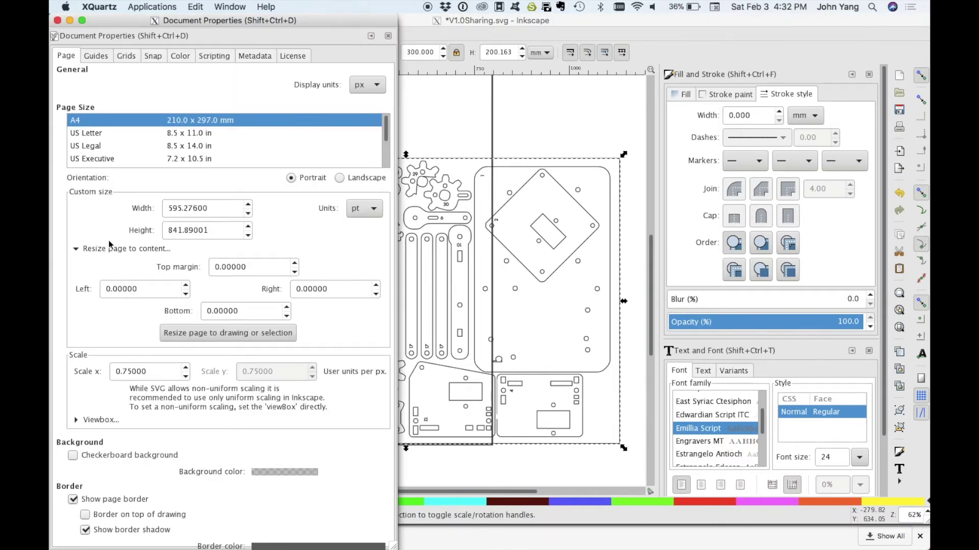
click(236, 340)
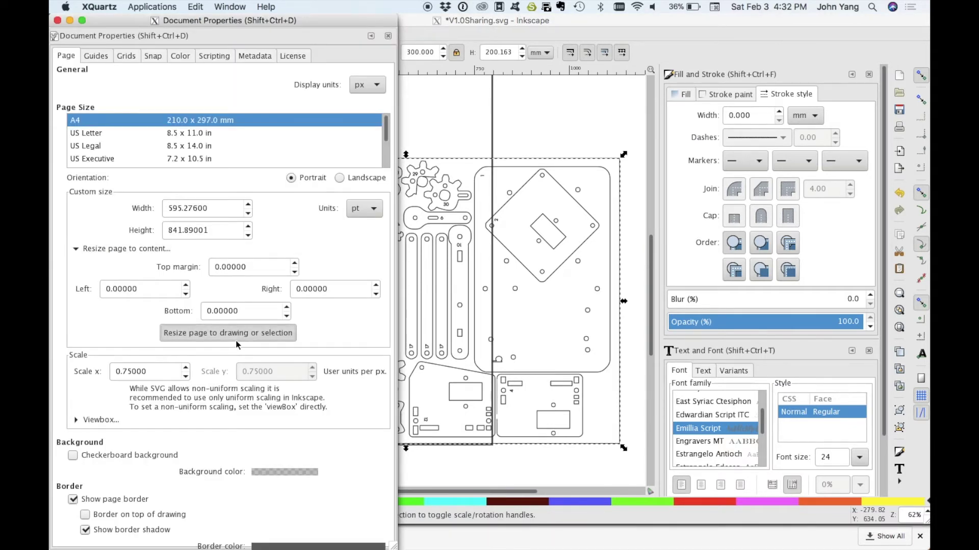
click(375, 209)
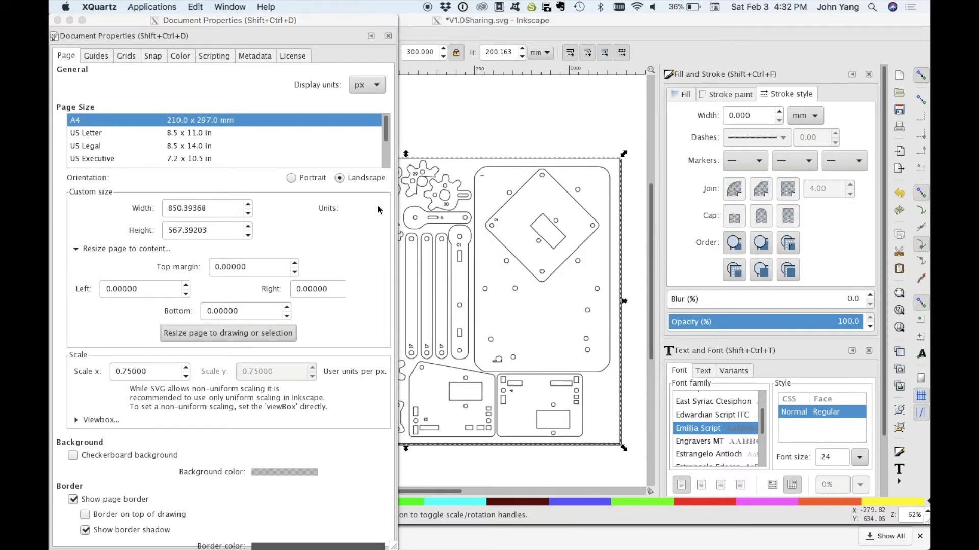
click(369, 260)
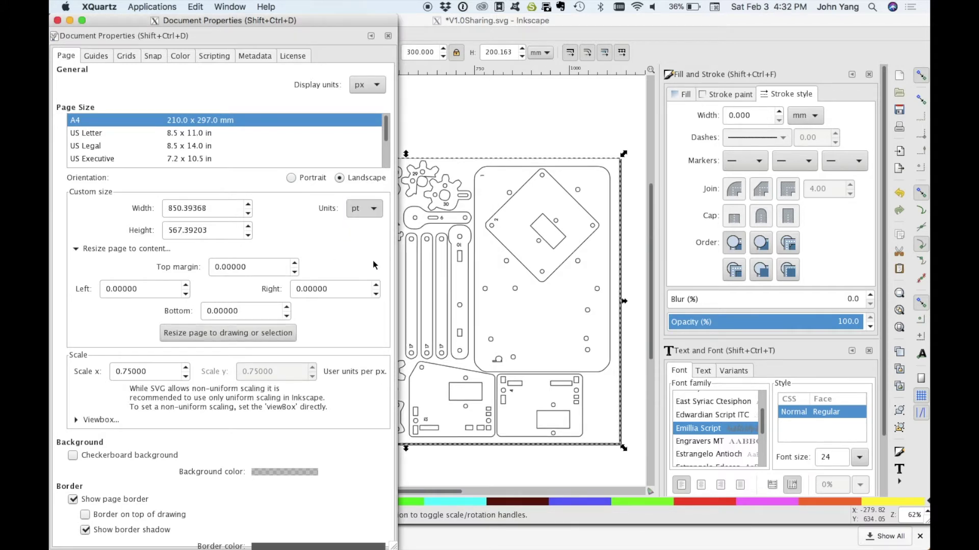
click(378, 85)
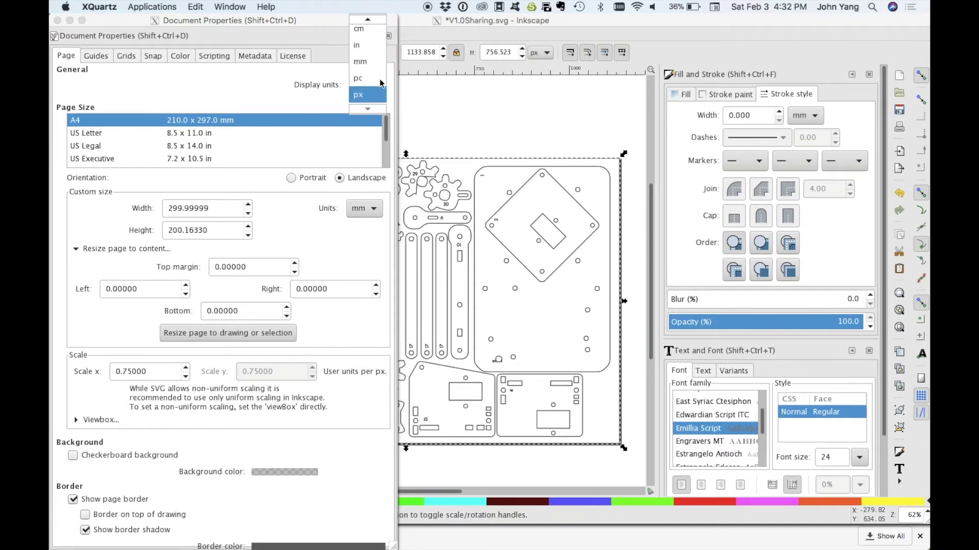
click(366, 62)
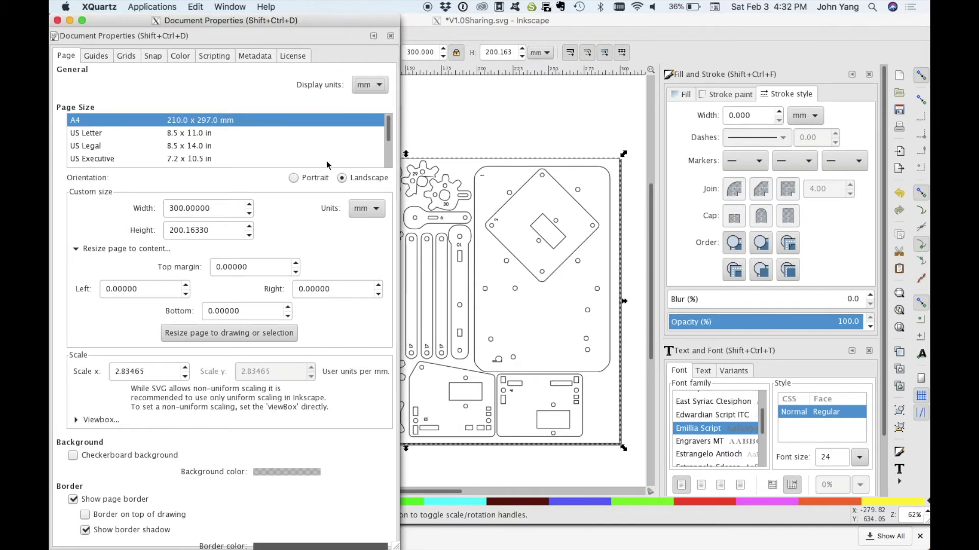
click(58, 21)
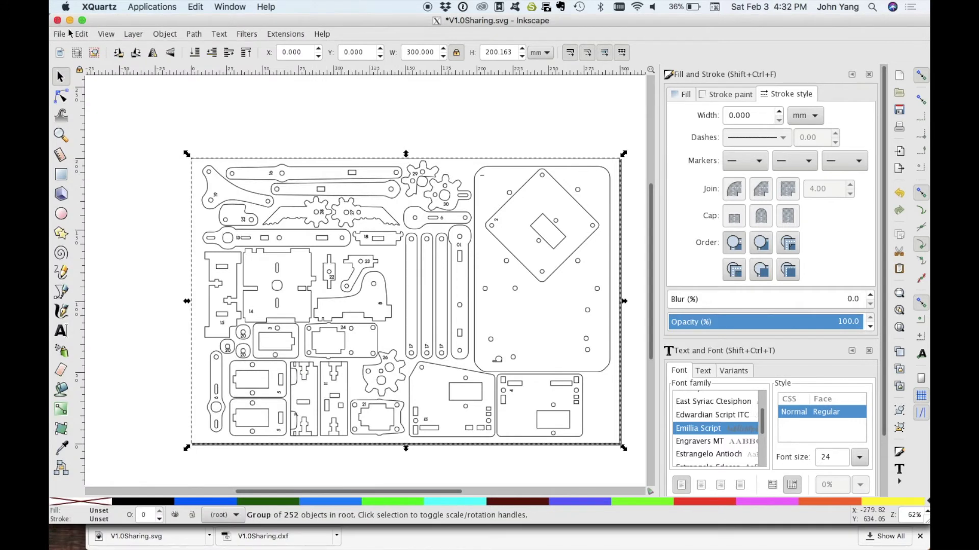
- Save V1.0Sharing.svg and switch to the Glowforge dashboard in Chrome
click(60, 35)
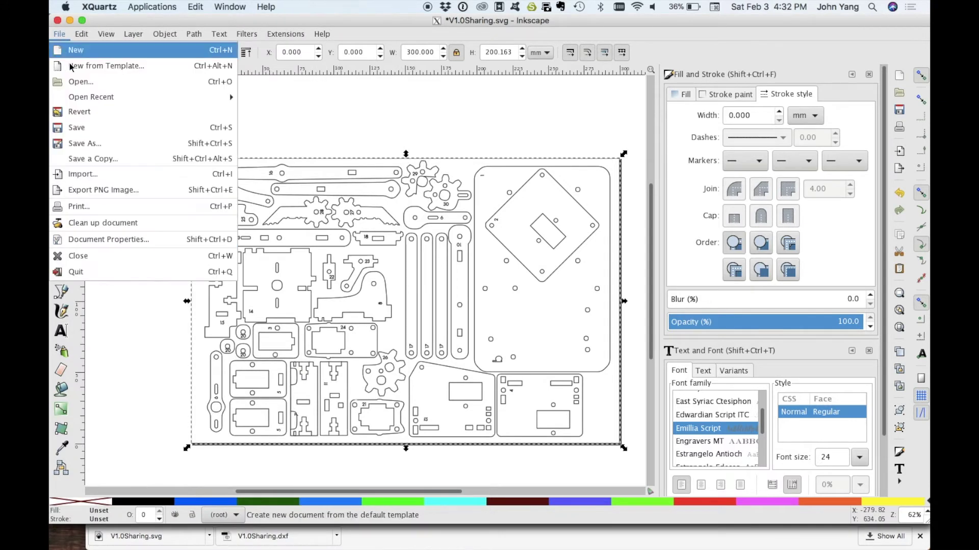
click(100, 127)
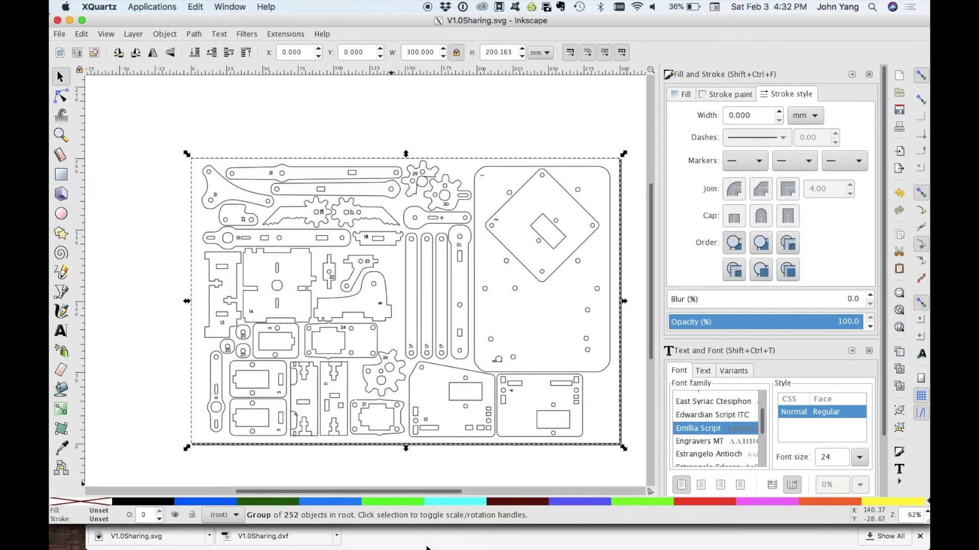
click(427, 548)
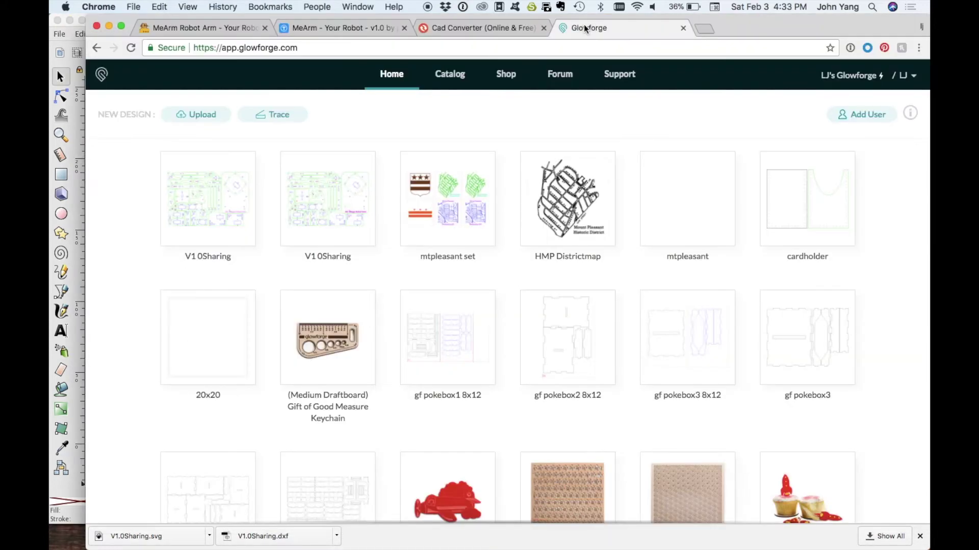
- Upload V1.0Sharing.svg to Glowforge as a new design
click(186, 124)
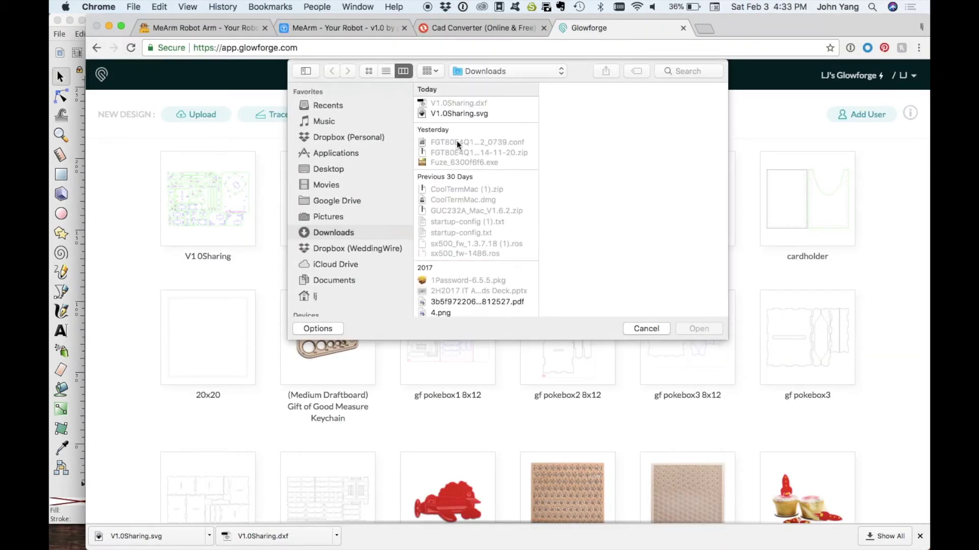
click(473, 114)
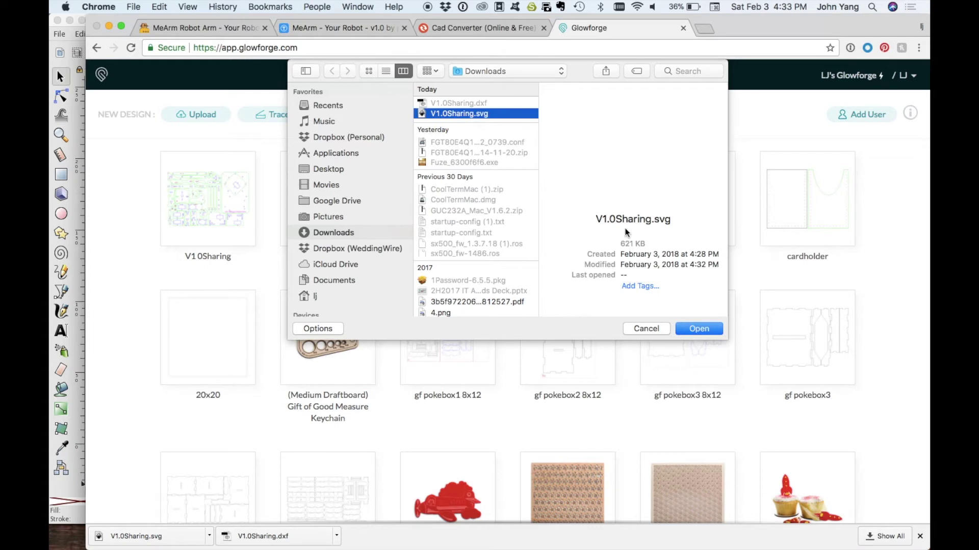
click(703, 328)
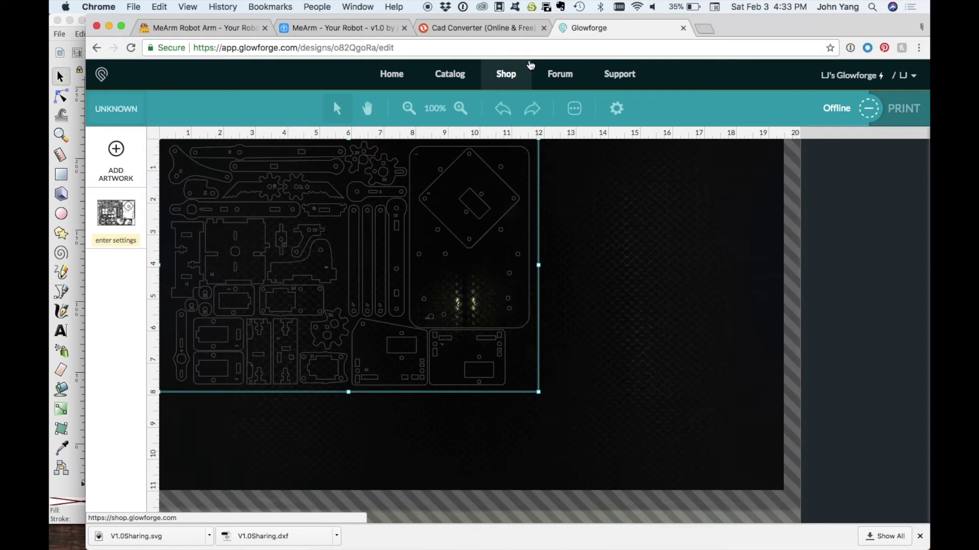
- Centre the design on the bed and return to Inkscape
drag(319, 197, 440, 244)
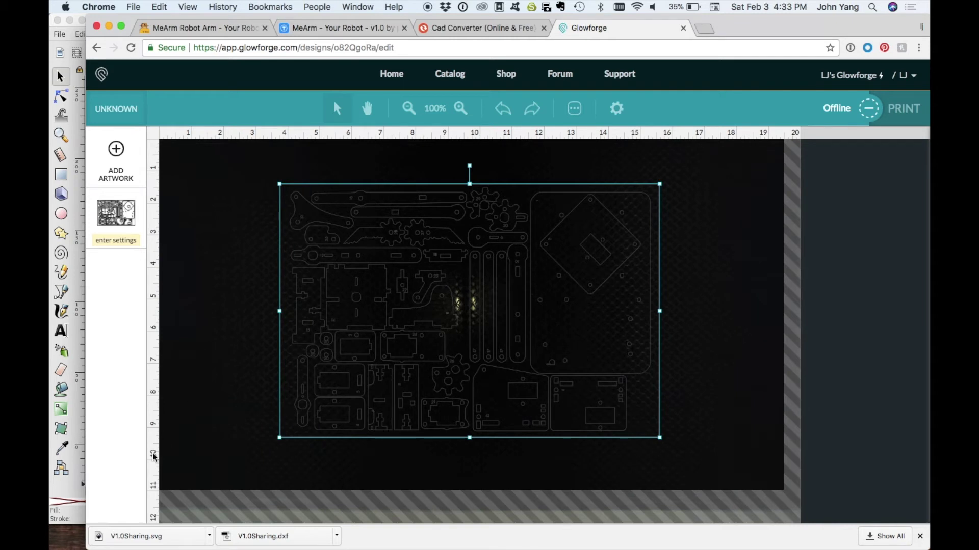
click(201, 364)
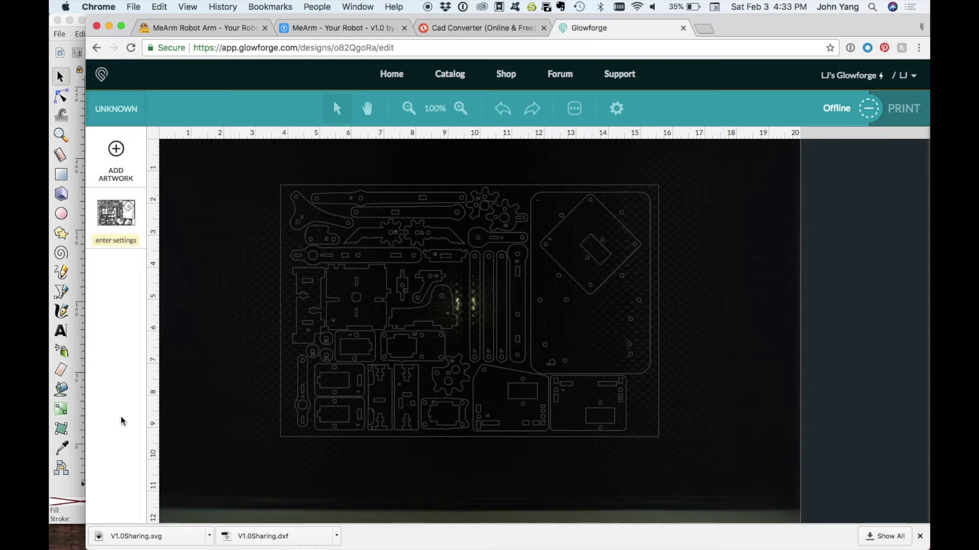
click(79, 516)
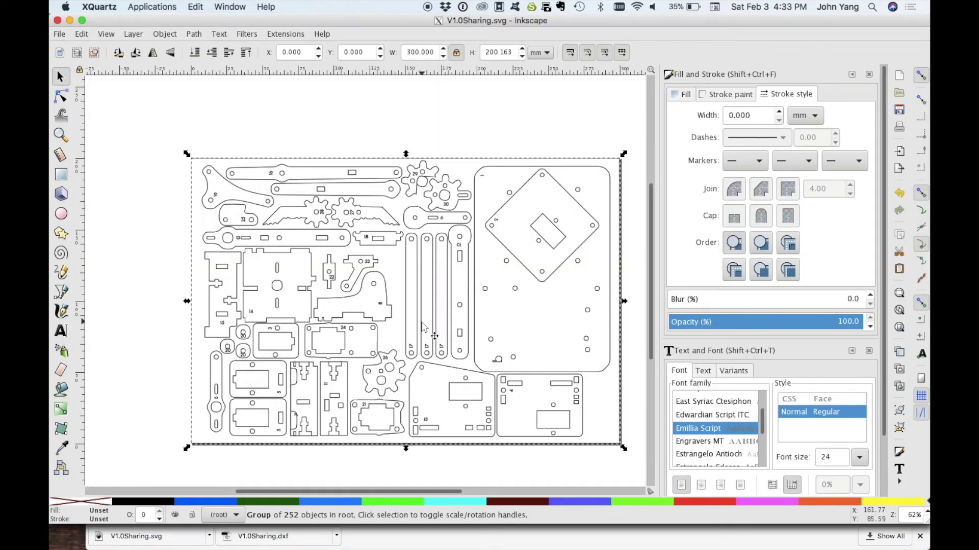
- Ungroup the parts sheet into 252 separate paths with Ctrl+Shift+G
click(356, 134)
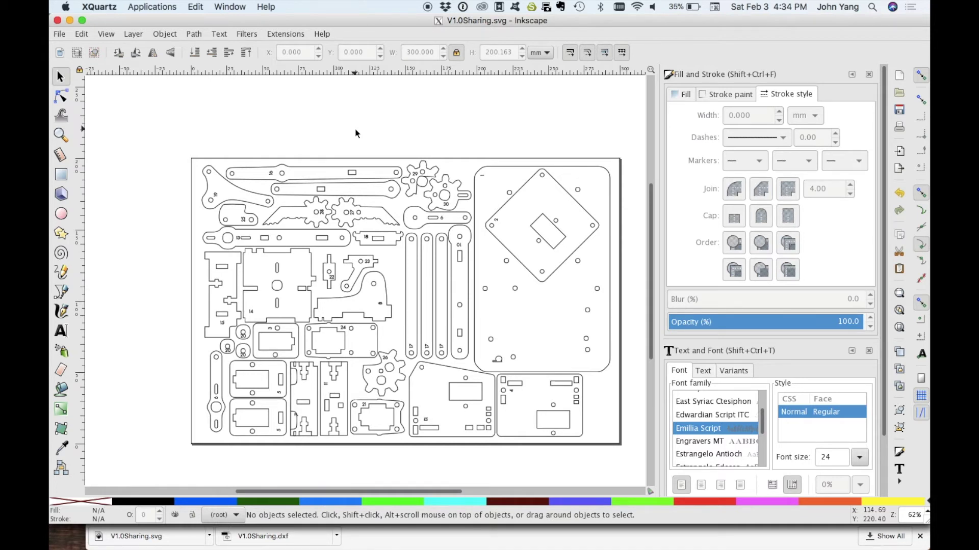
click(364, 191)
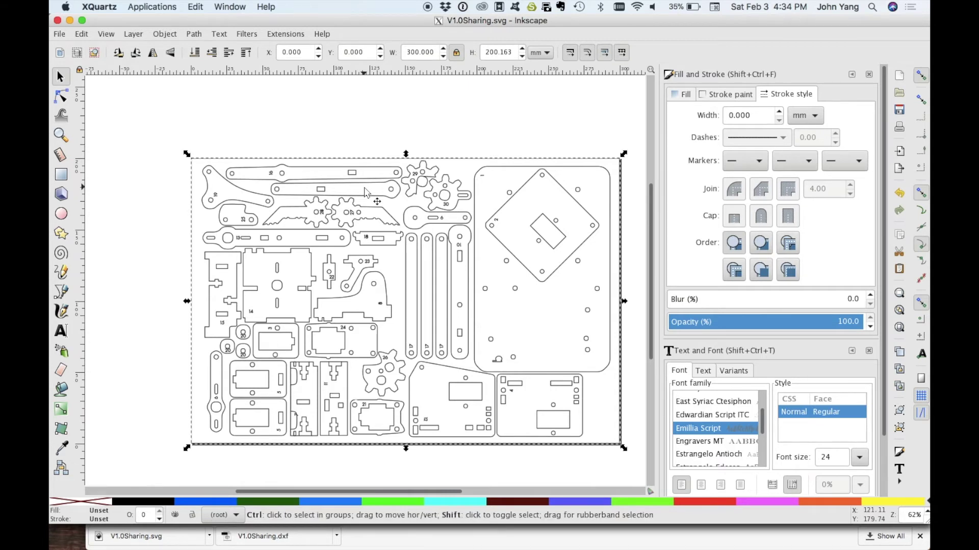
key(ctrl+shift+g)
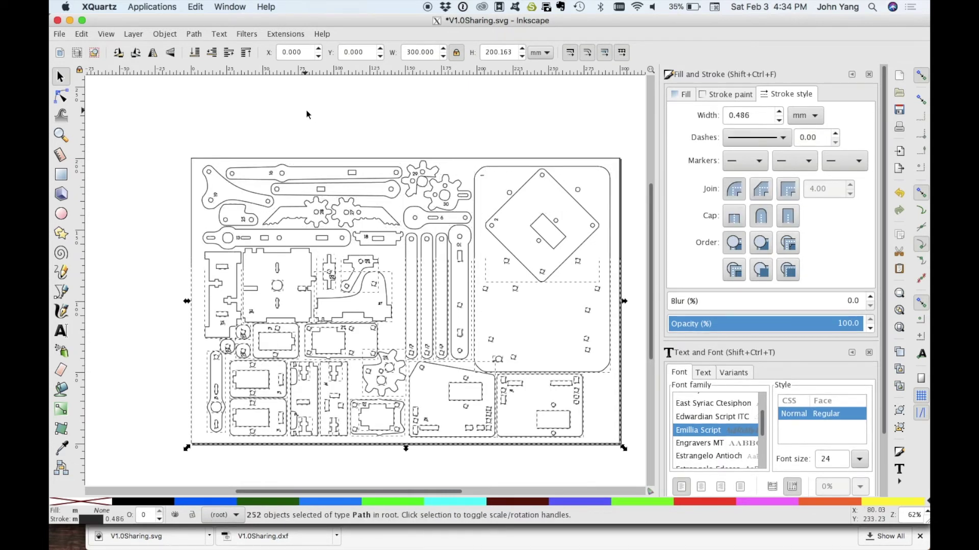
click(223, 192)
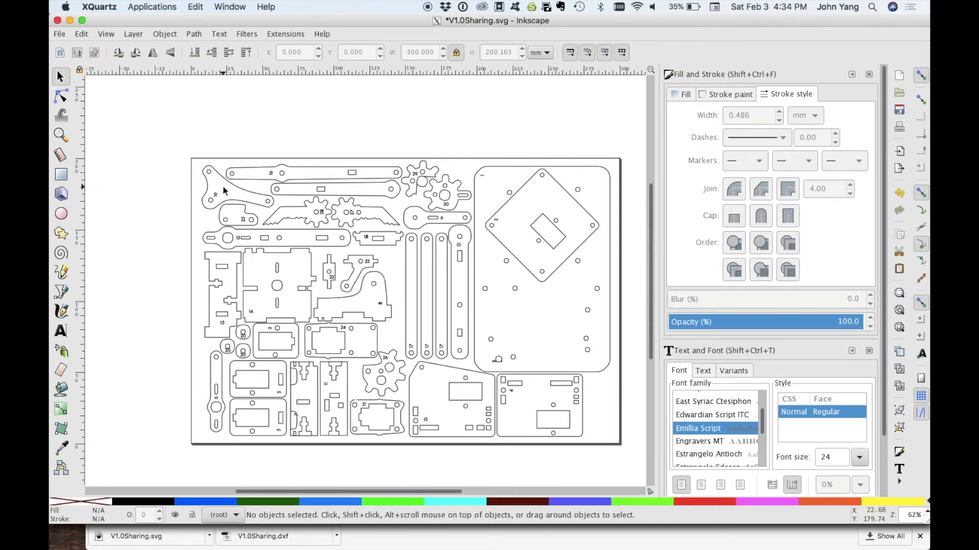
drag(222, 187, 211, 202)
- Select the part-number labels across the whole sheet
shift+click(316, 173)
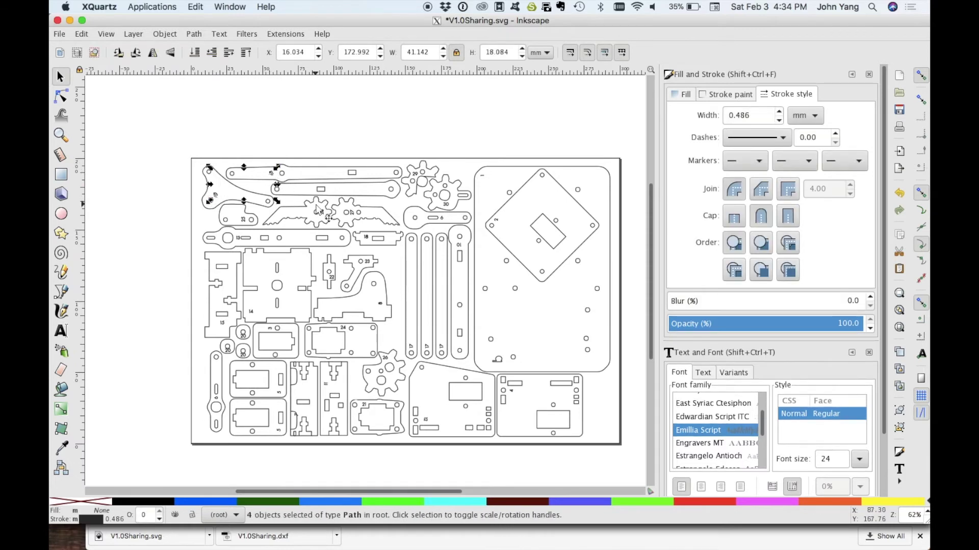
click(489, 224)
scroll(498, 218, up, 1)
click(140, 143)
shift+click(438, 159)
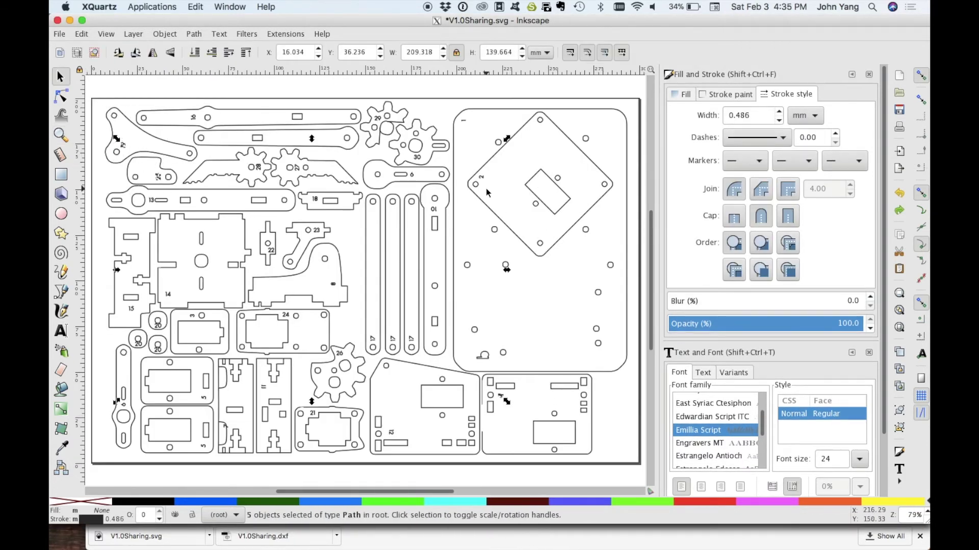
drag(439, 163, 245, 306)
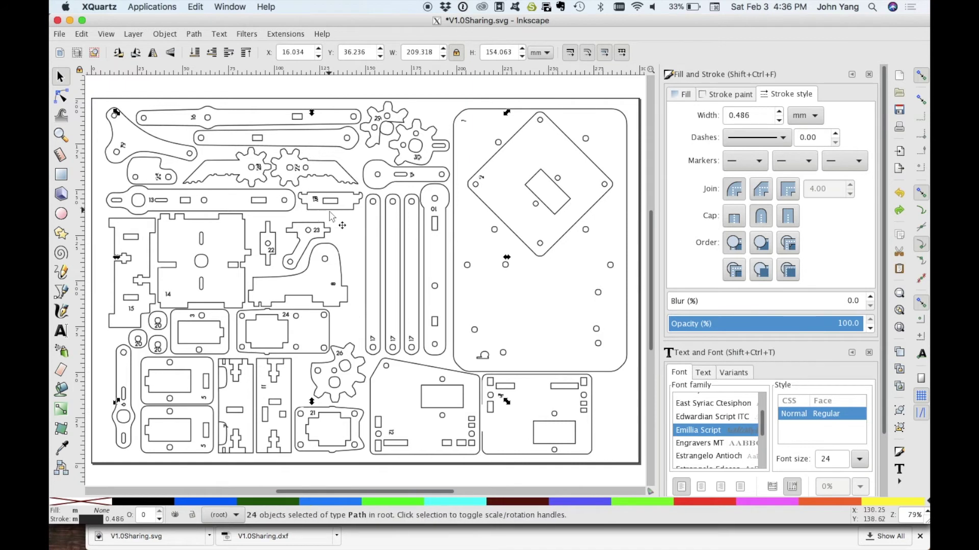
drag(245, 219, 153, 367)
drag(215, 306, 115, 457)
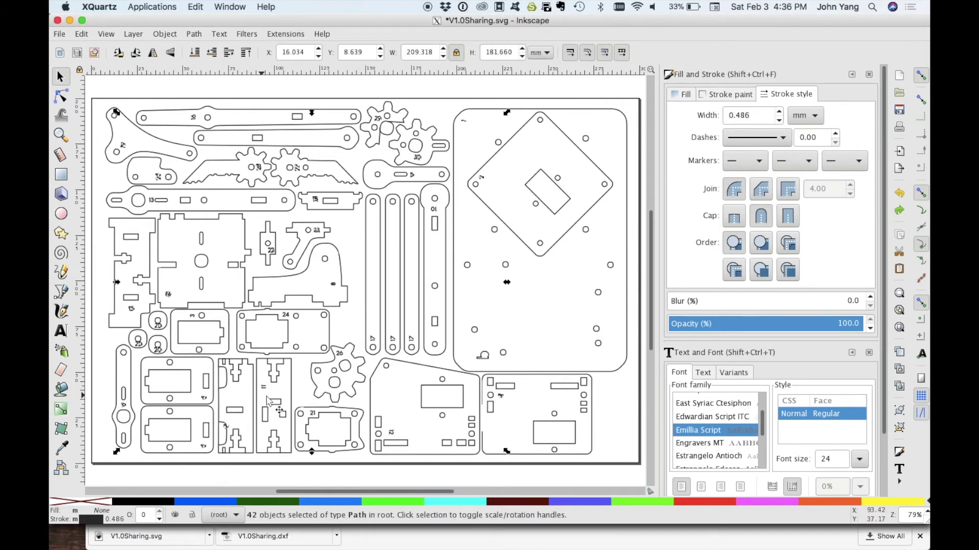
drag(367, 462, 199, 334)
- Colour the 61 selected numbers red, picking the red with the dropper
click(726, 94)
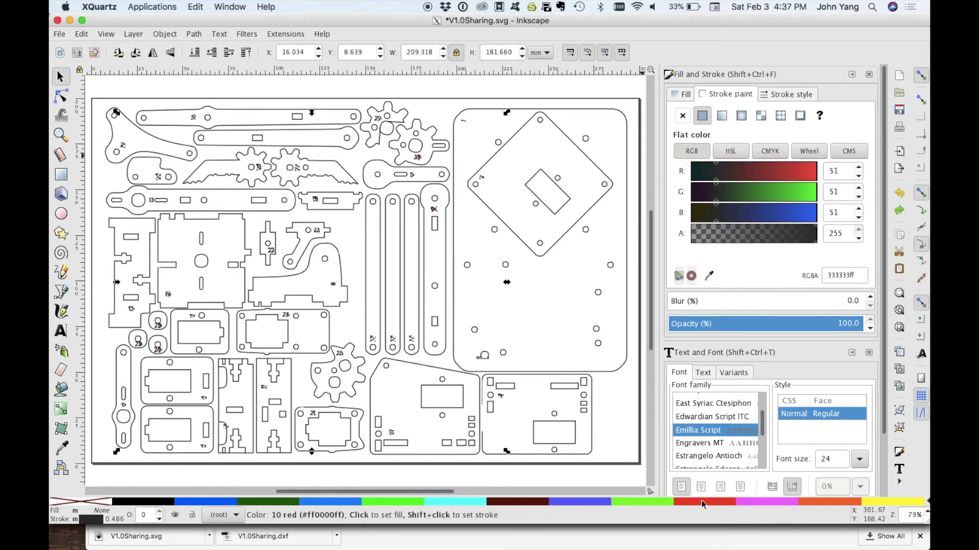
click(682, 116)
click(701, 117)
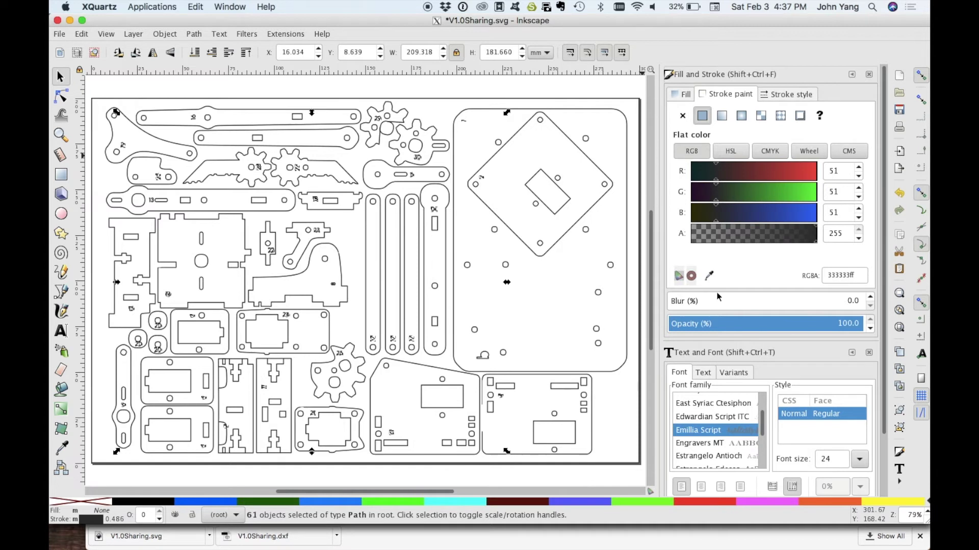
key(d)
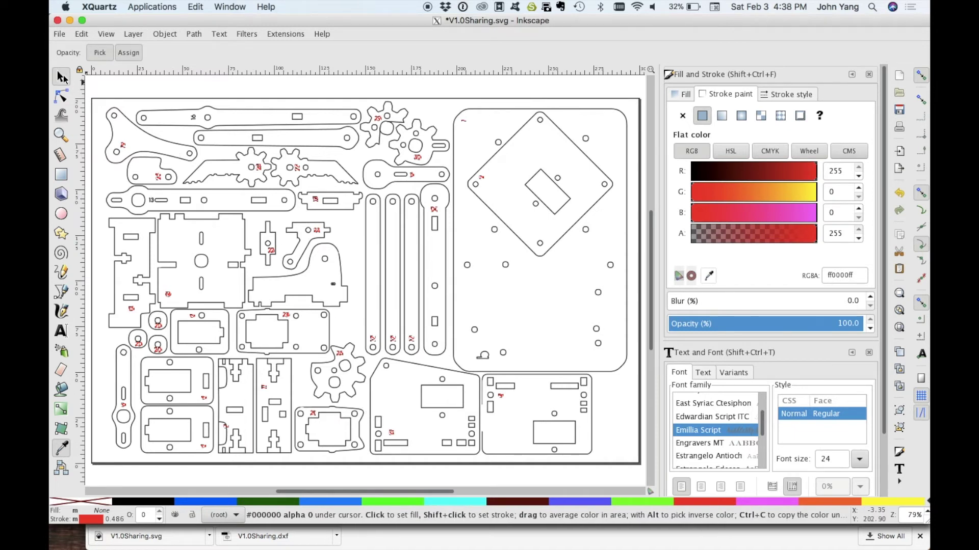
click(62, 76)
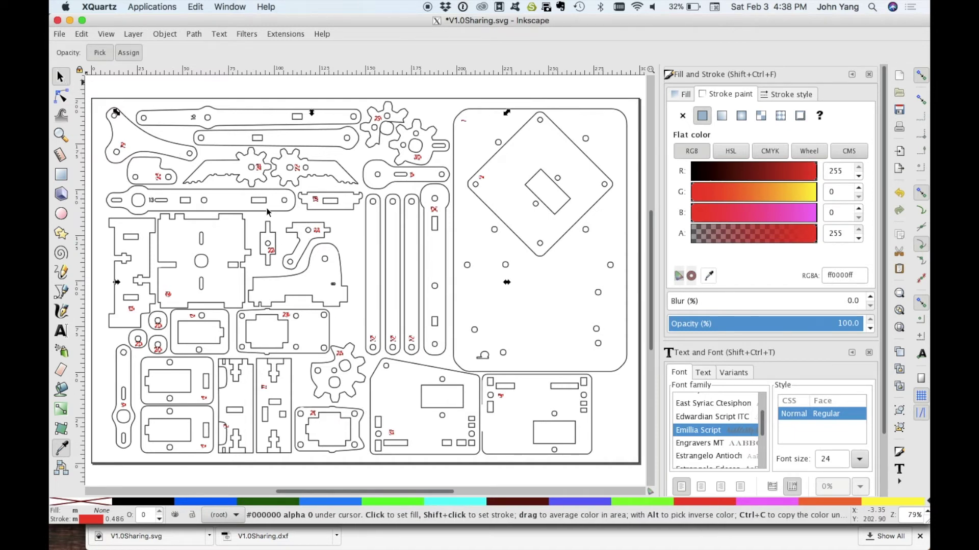
- Give the six remaining dark numbers no fill and a red outline
click(327, 284)
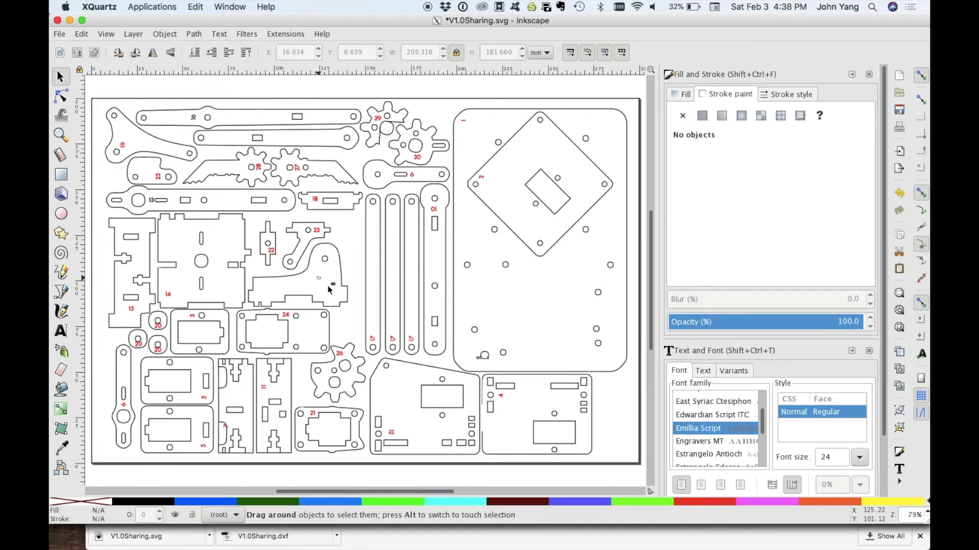
drag(316, 276, 347, 311)
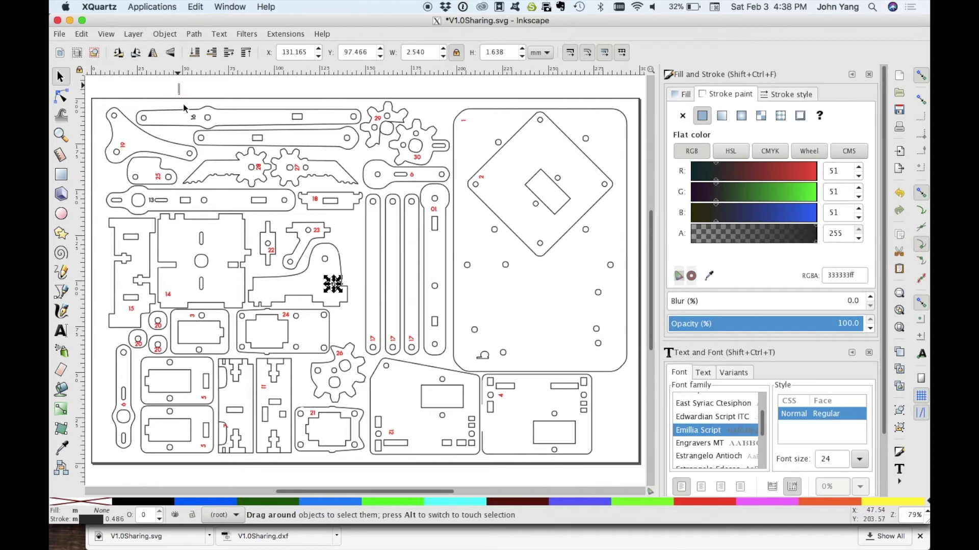
drag(185, 108, 202, 139)
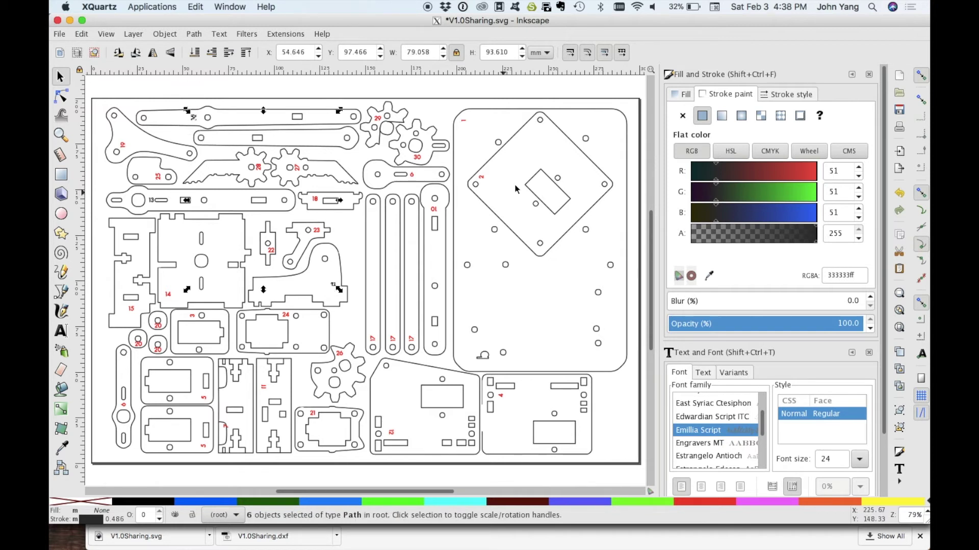
click(683, 96)
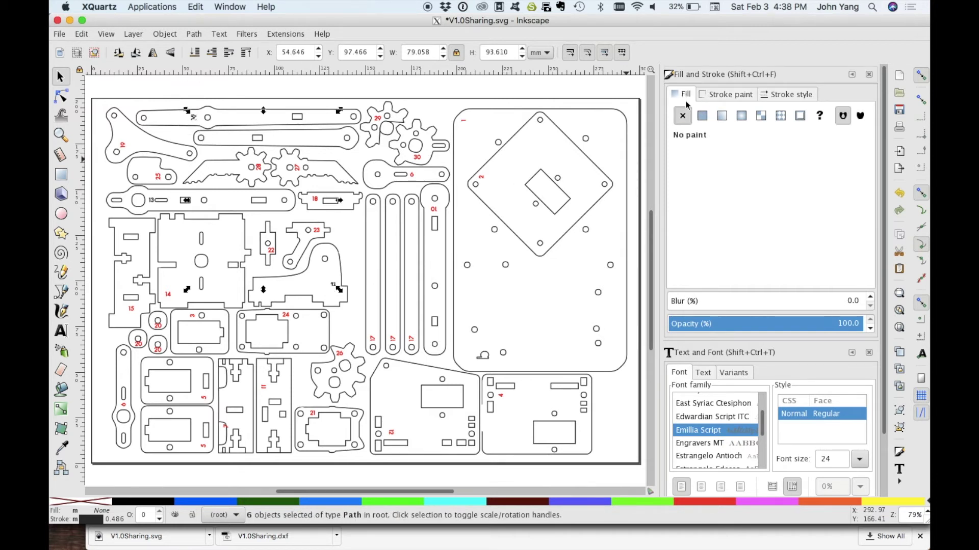
click(716, 100)
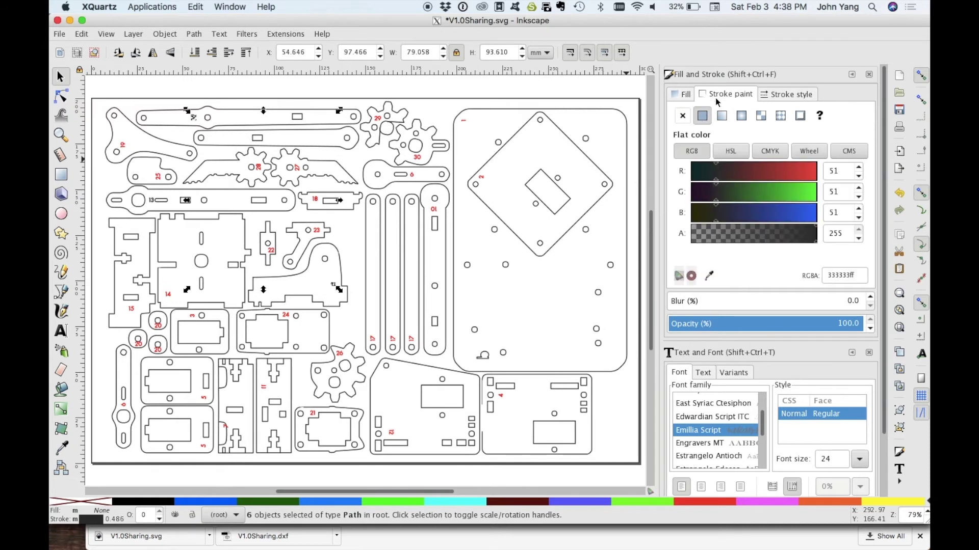
shift+click(703, 506)
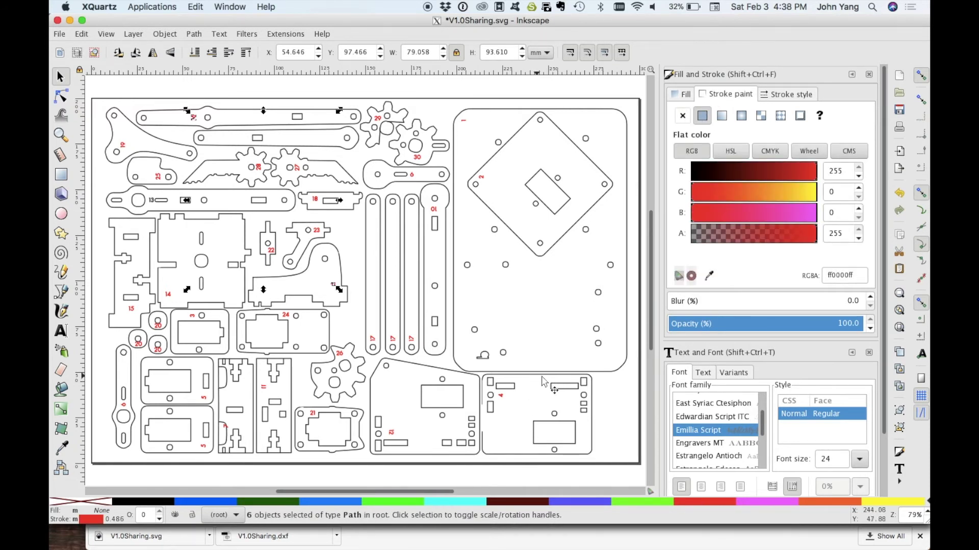
click(551, 314)
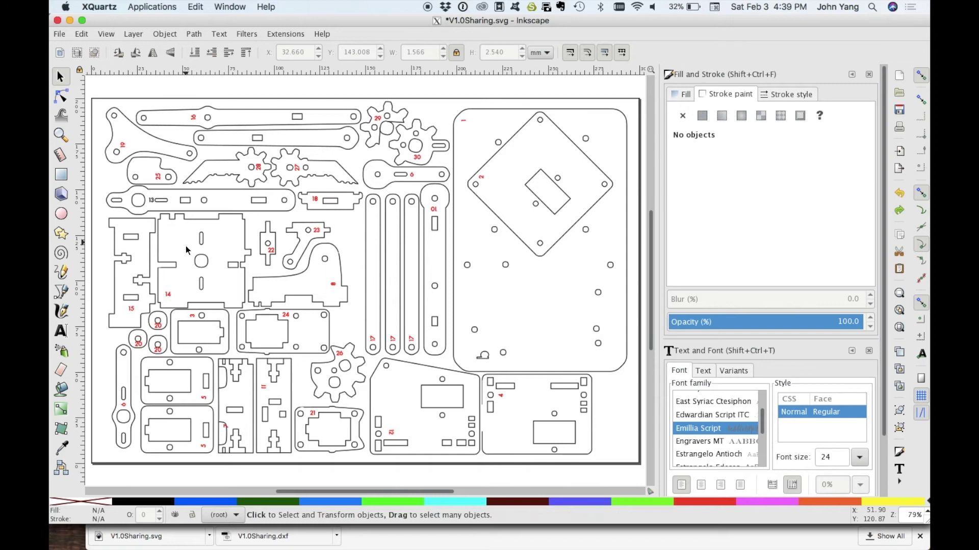
right_click(153, 206)
- Stroke the number 13 label paths red (ff0000ff) and zoom back out to the whole page
middle_click(152, 202)
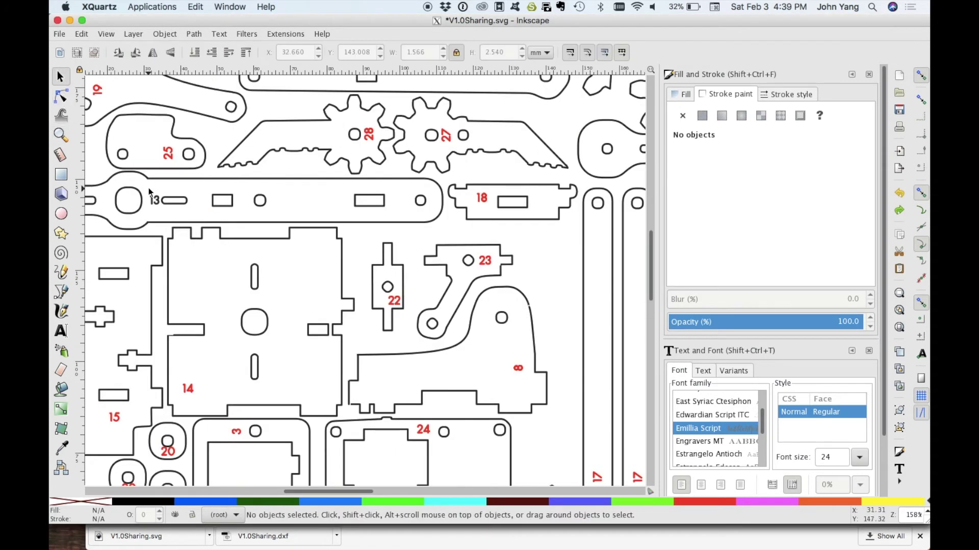
drag(144, 186, 168, 223)
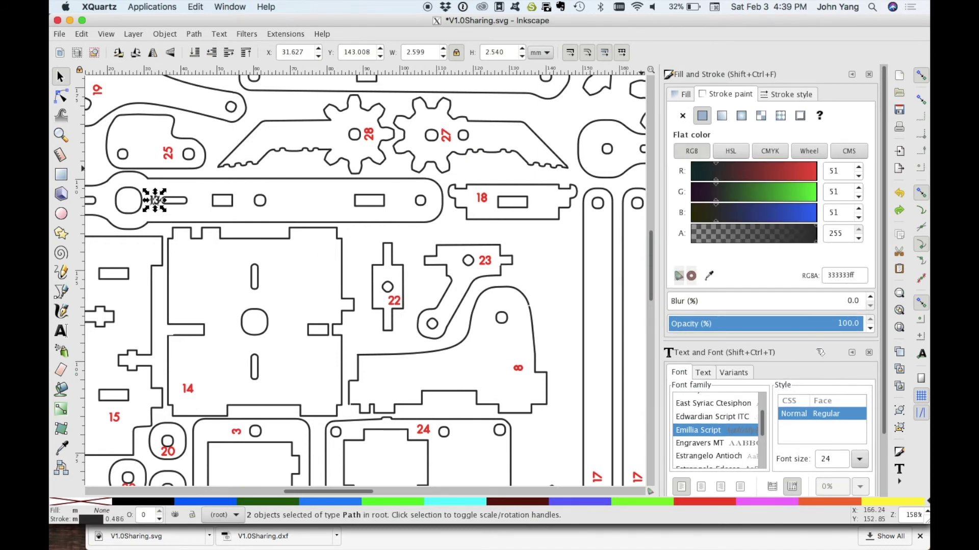
shift+click(719, 500)
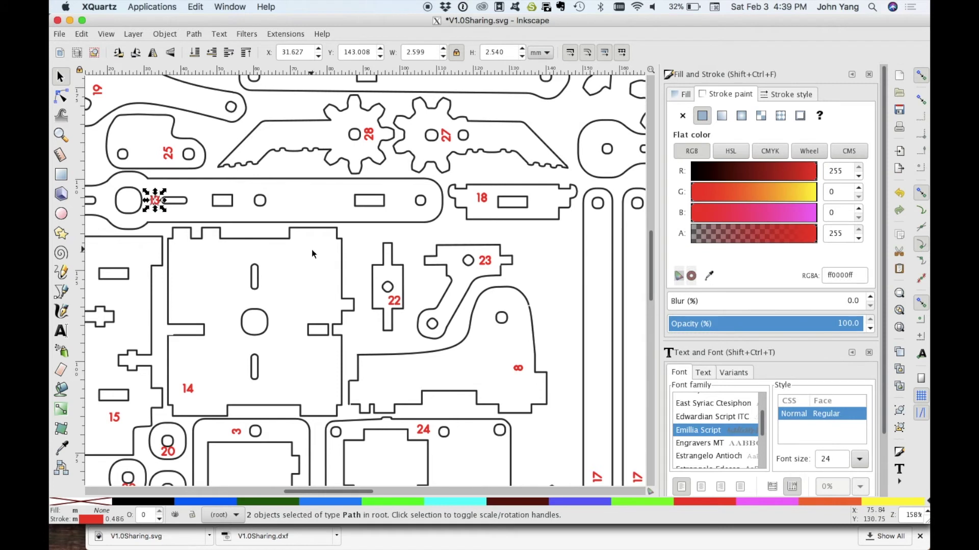
click(60, 135)
click(179, 53)
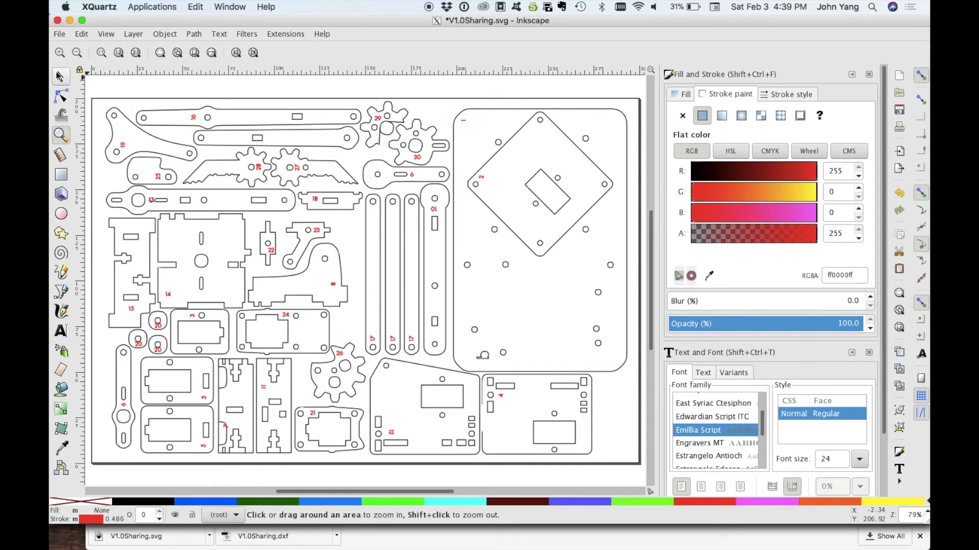
click(59, 76)
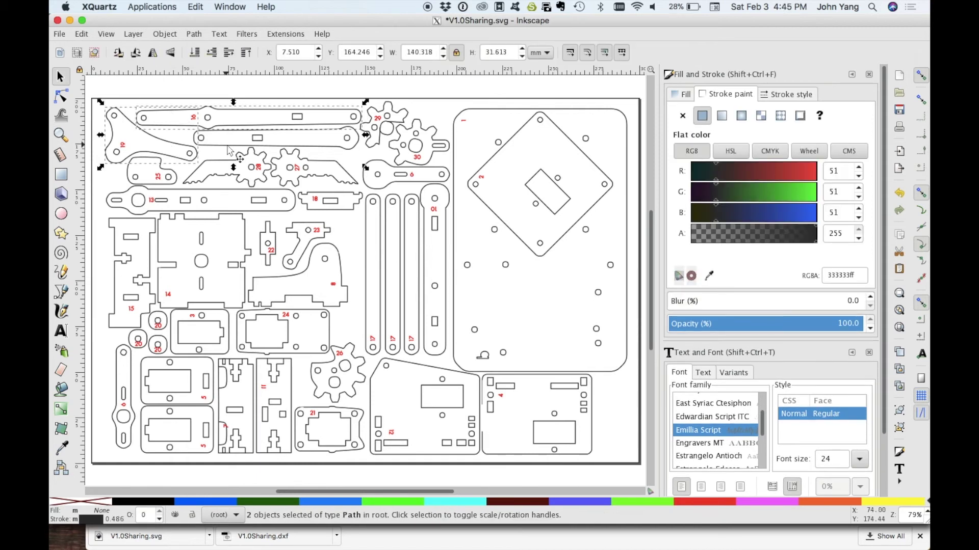
- Stroke the parts' outer outlines blue 0064ffff, save V1.0Sharing.svg, and return to Chrome
mouse_move(228, 151)
mouse_down()
mouse_move(408, 153)
mouse_move(509, 229)
mouse_move(377, 265)
mouse_move(186, 263)
mouse_move(169, 344)
mouse_move(128, 407)
mouse_move(592, 422)
mouse_move(341, 270)
mouse_move(530, 300)
mouse_move(537, 359)
mouse_up()
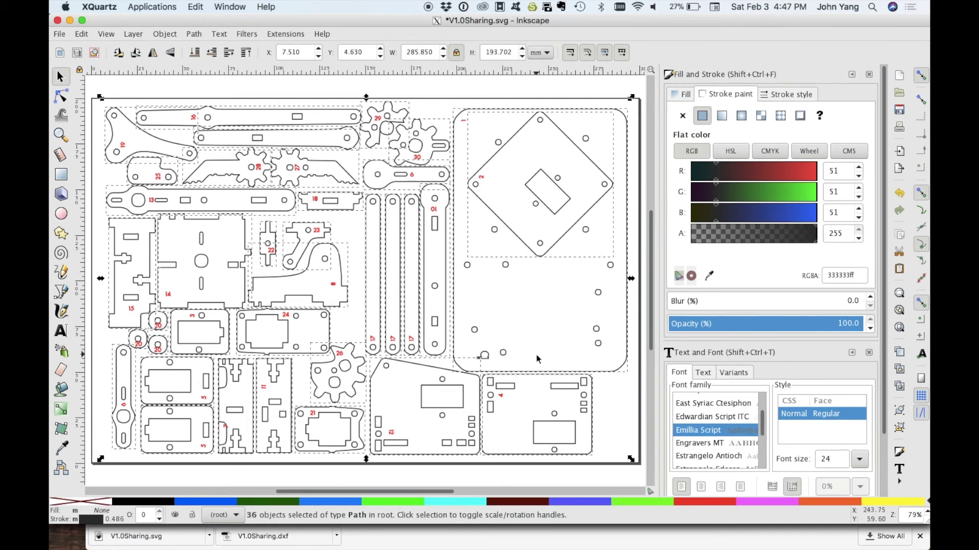
shift+click(324, 502)
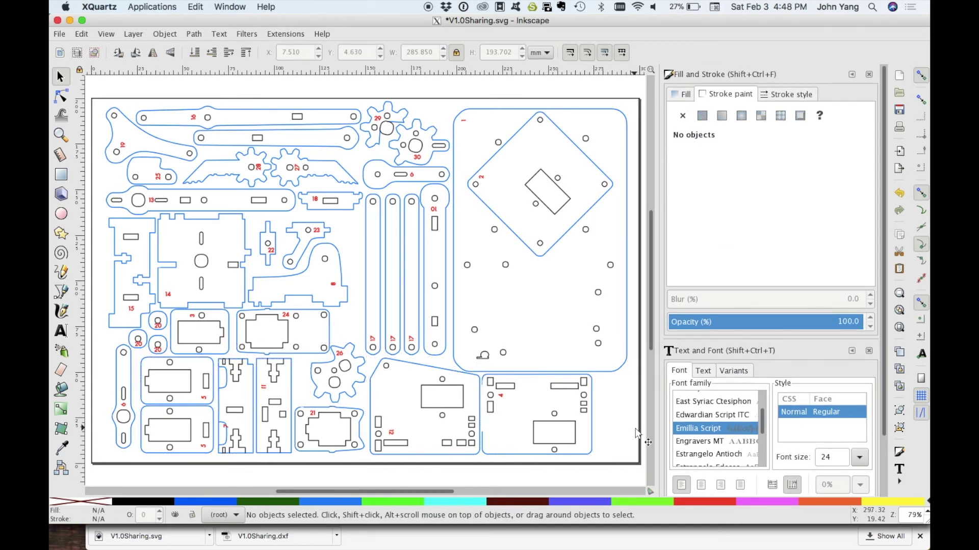
key(ctrl+a)
click(58, 35)
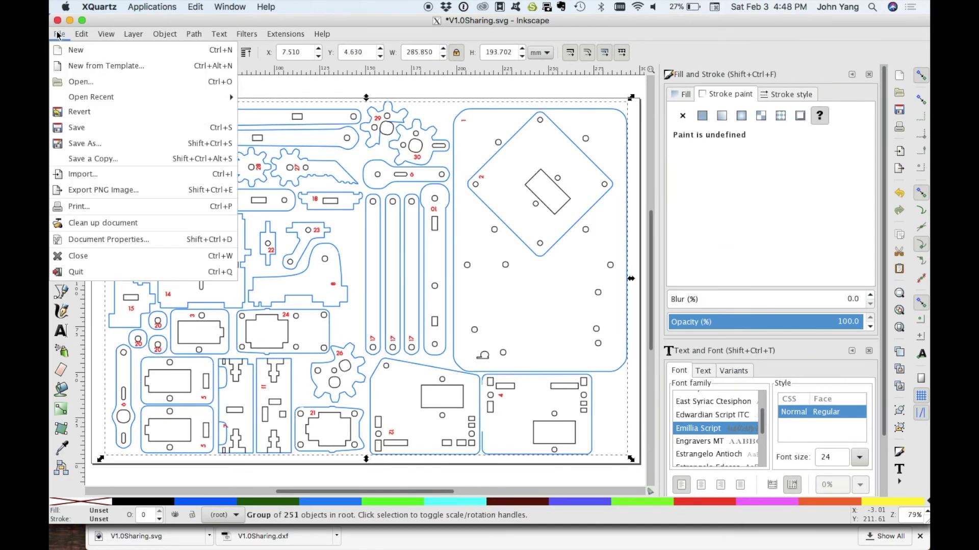
click(76, 130)
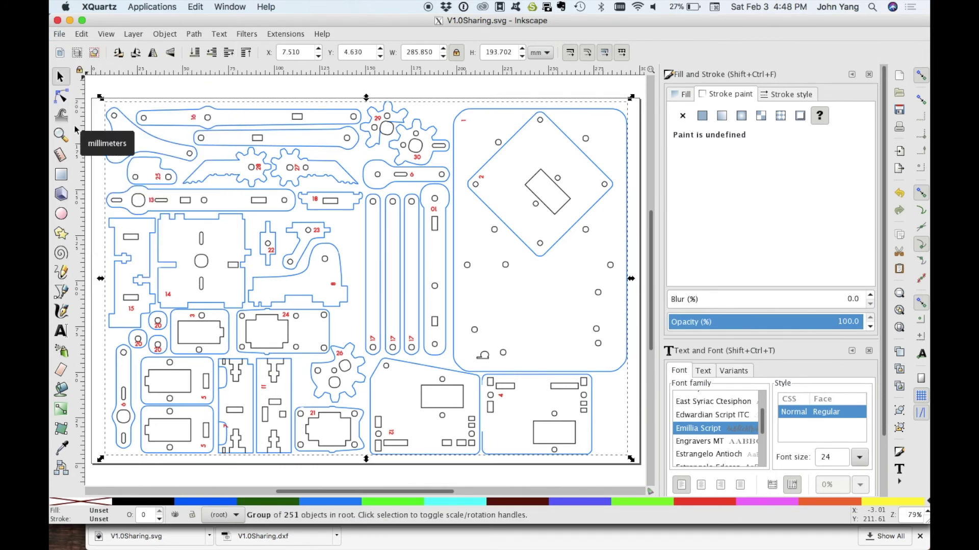
key(super+Tab)
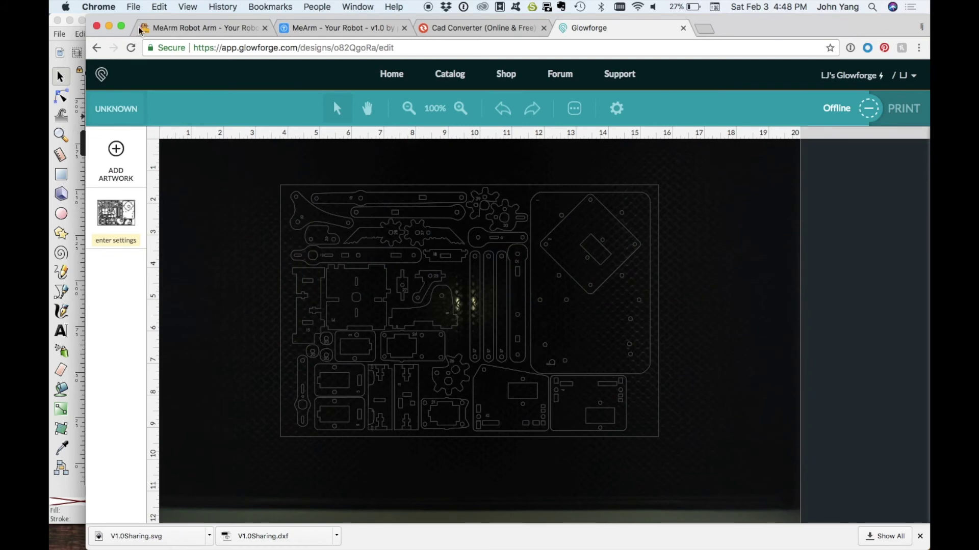
- Upload V1.0Sharing.svg from Downloads as a new design from the Glowforge dashboard
click(387, 75)
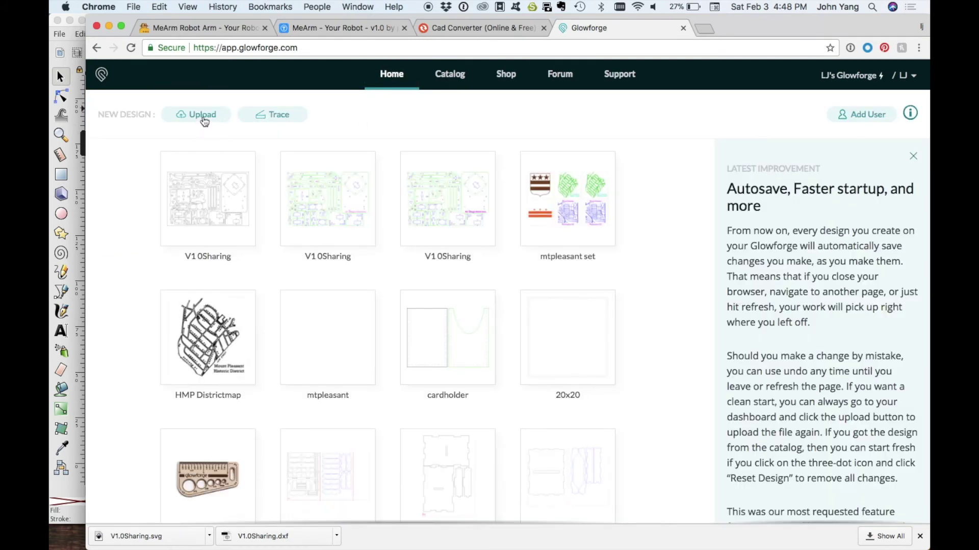
click(204, 118)
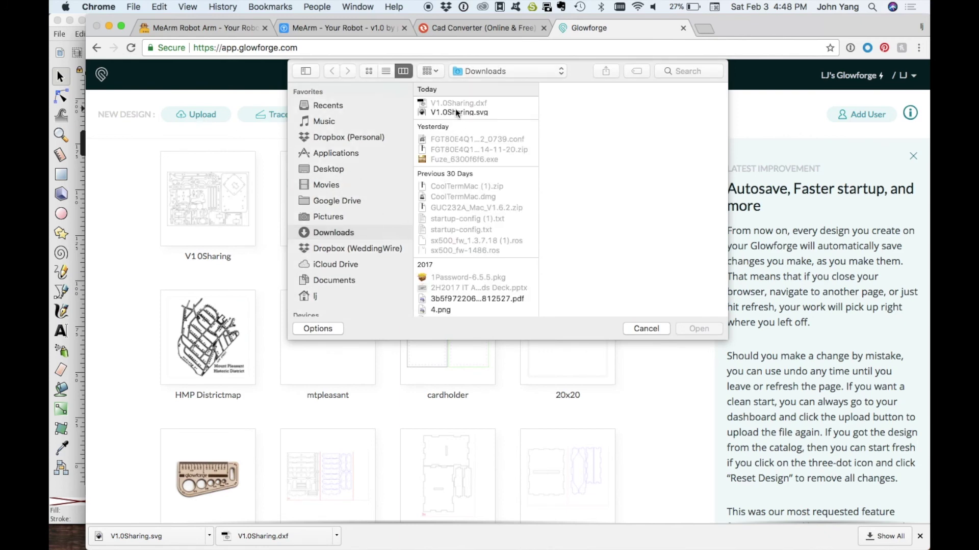
click(455, 111)
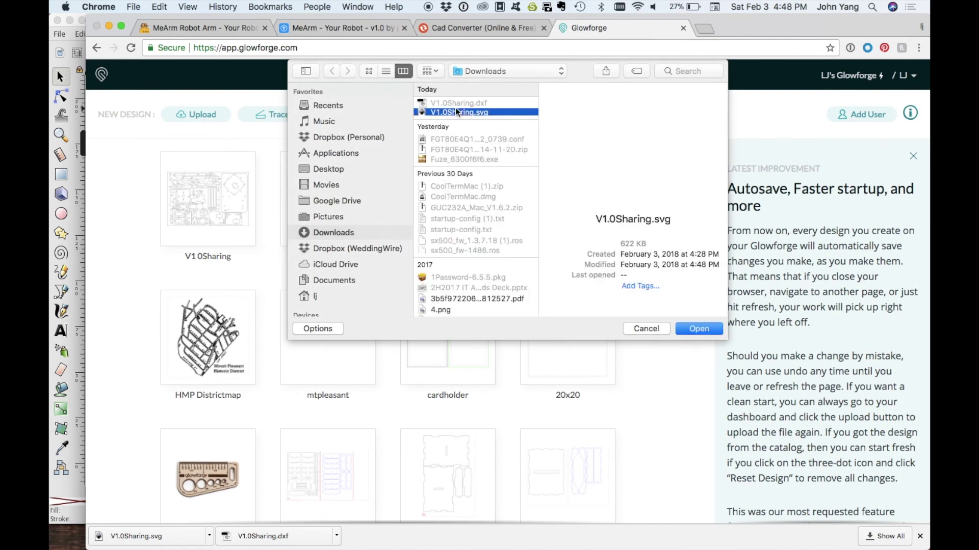
click(696, 331)
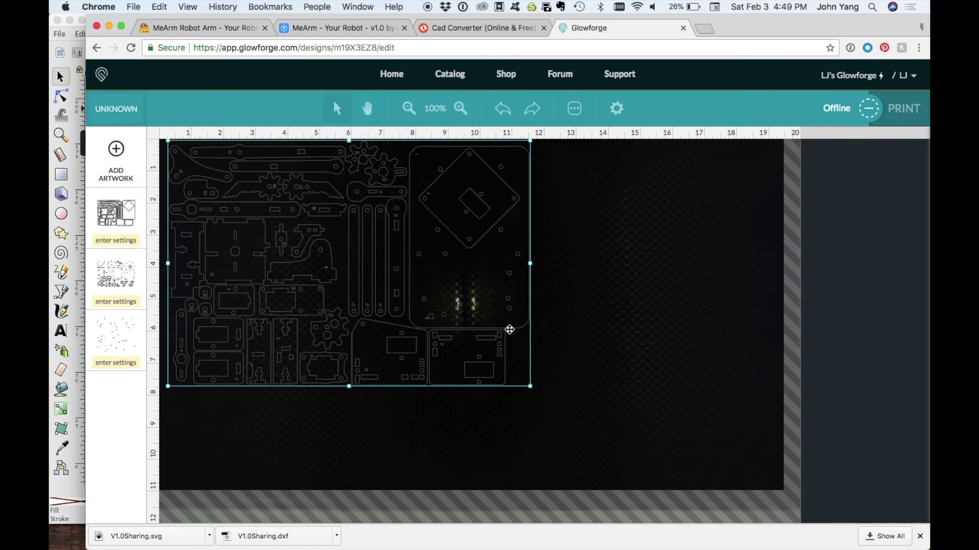
- Shift the design toward the bed's middle and move the outer-outline artwork step to last
drag(510, 330, 638, 385)
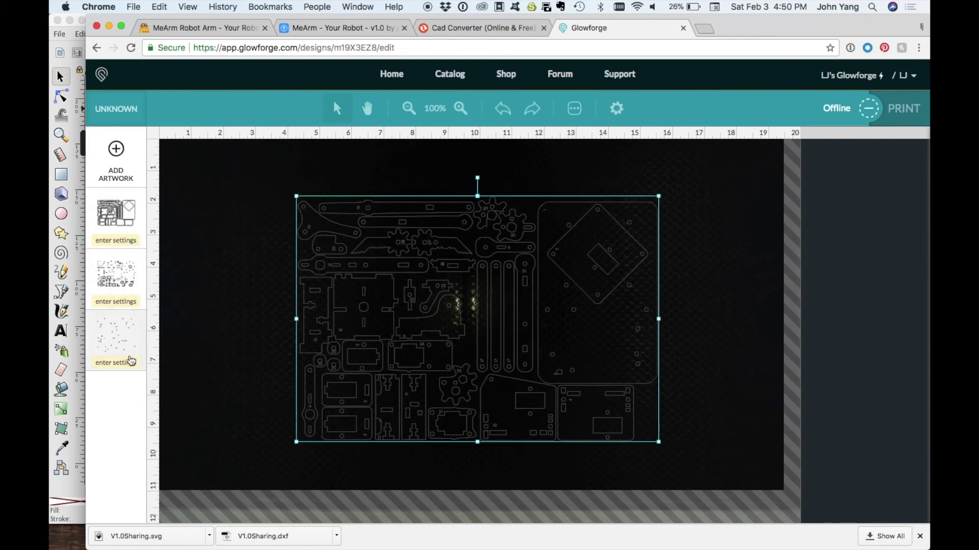
drag(127, 353, 125, 219)
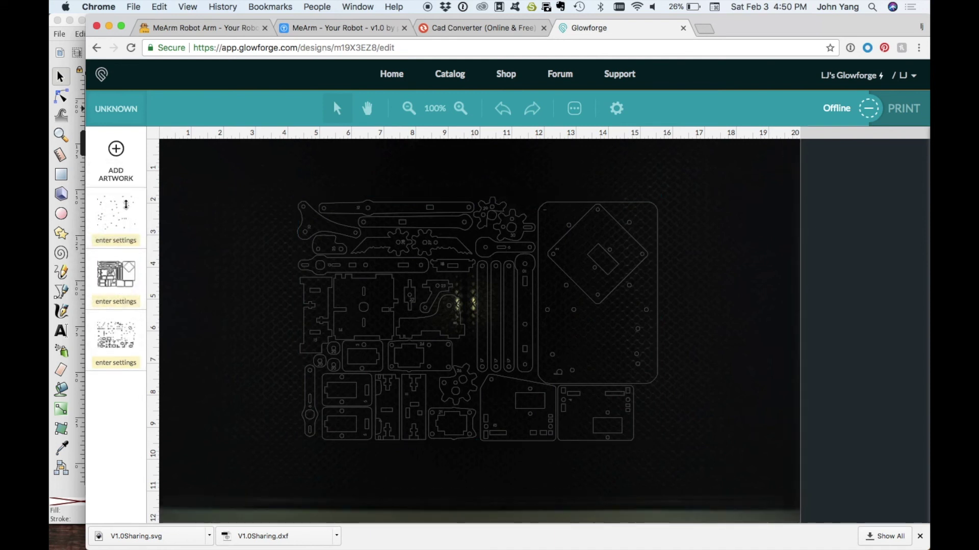
right_click(123, 340)
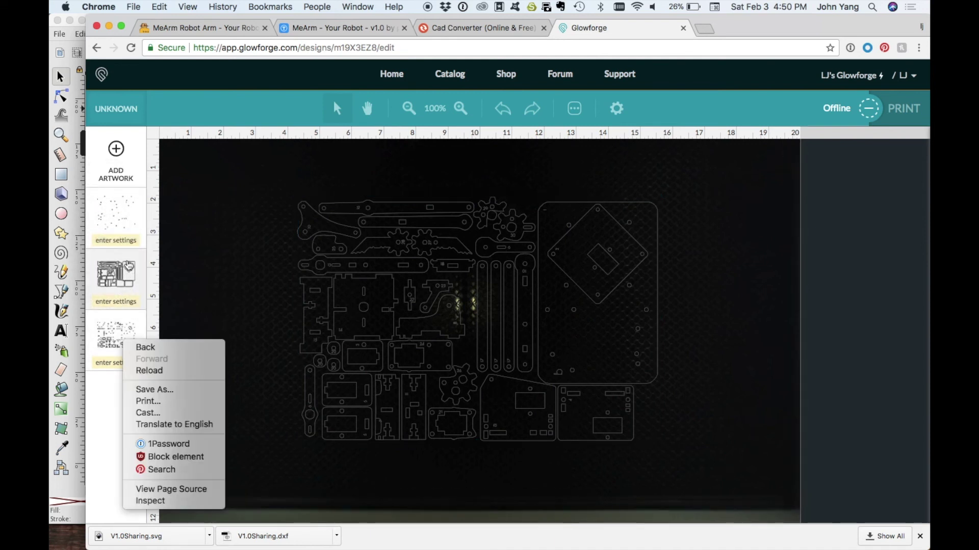
drag(116, 329, 119, 250)
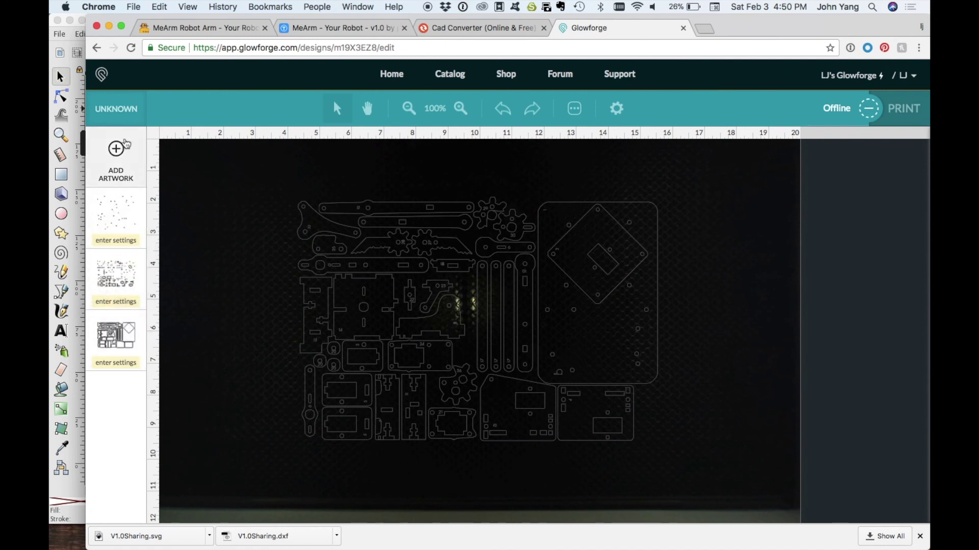
- Choose Medium Clear Acrylic and convert the first artwork step to a draft-quality score
click(116, 109)
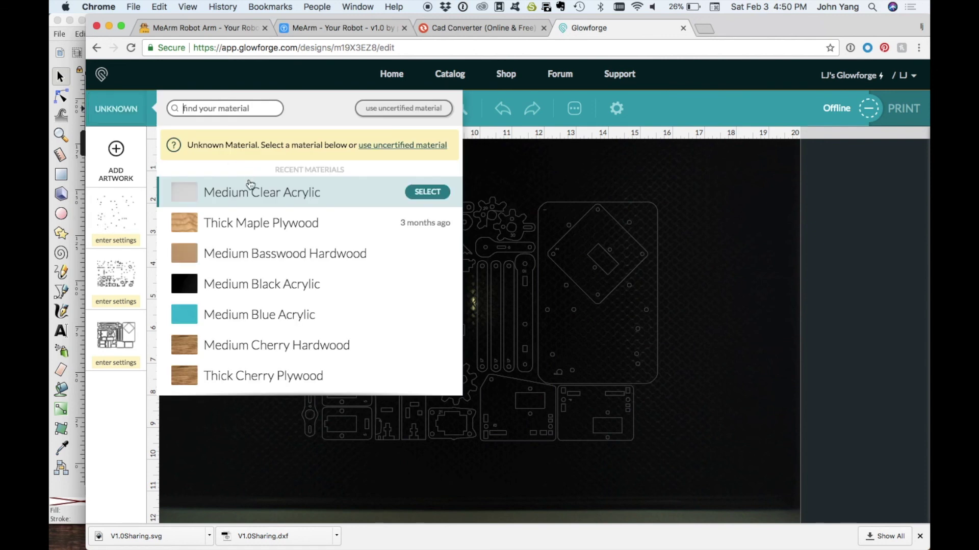
click(251, 189)
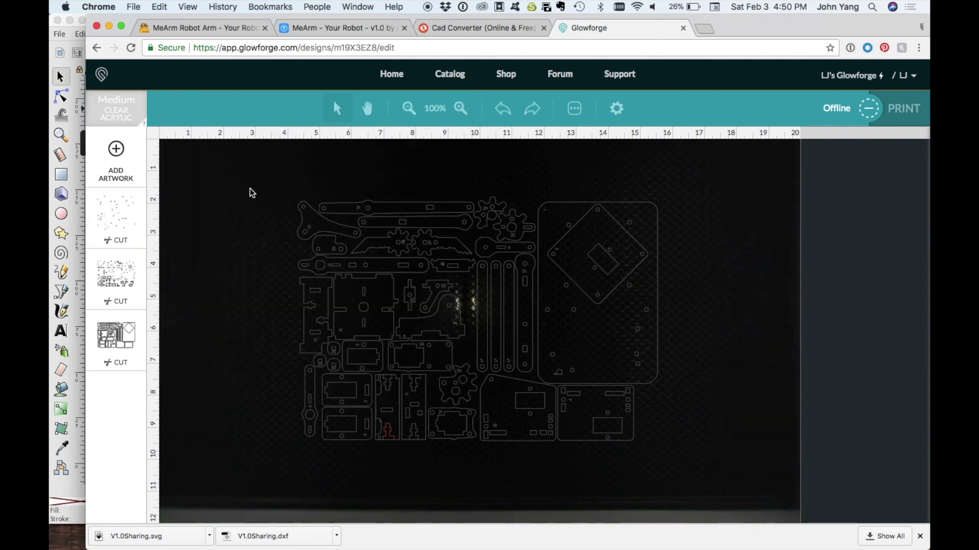
click(121, 211)
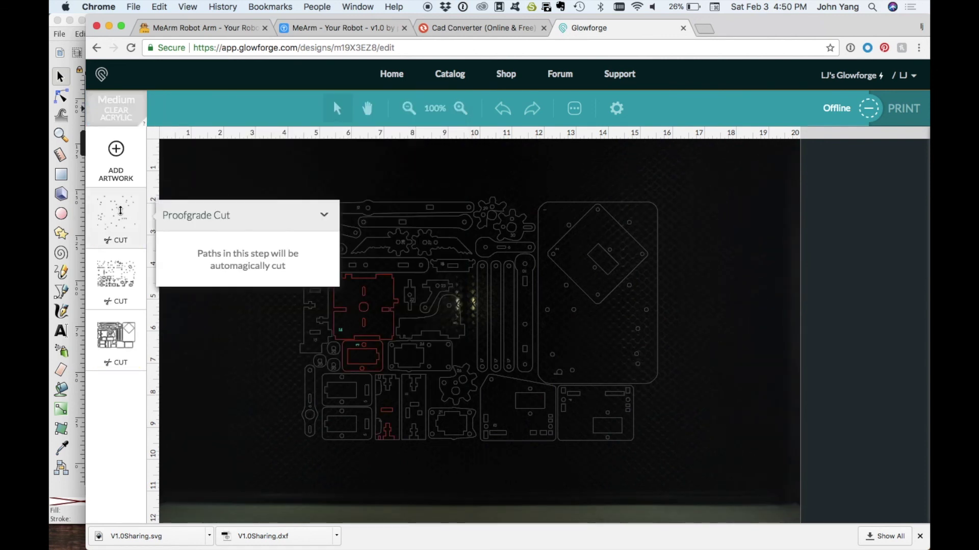
click(214, 217)
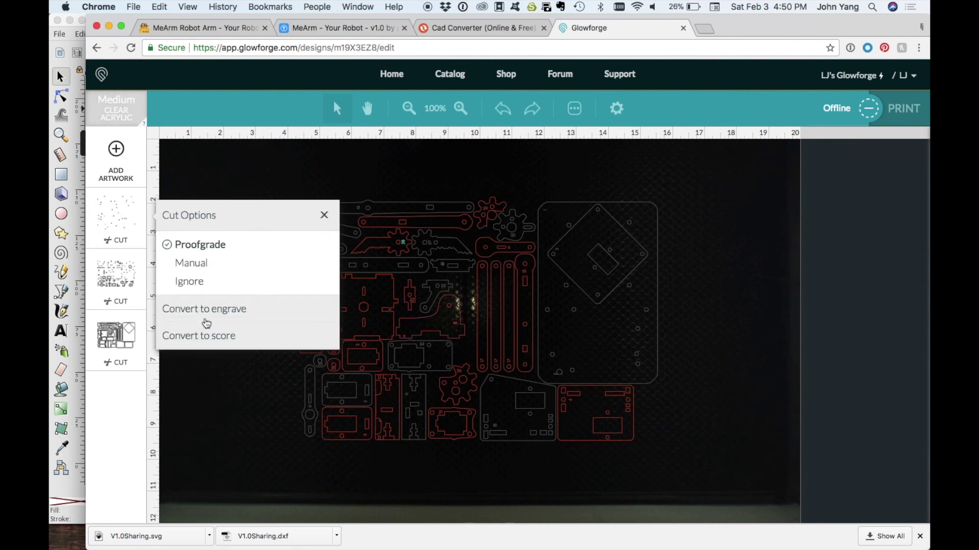
click(207, 339)
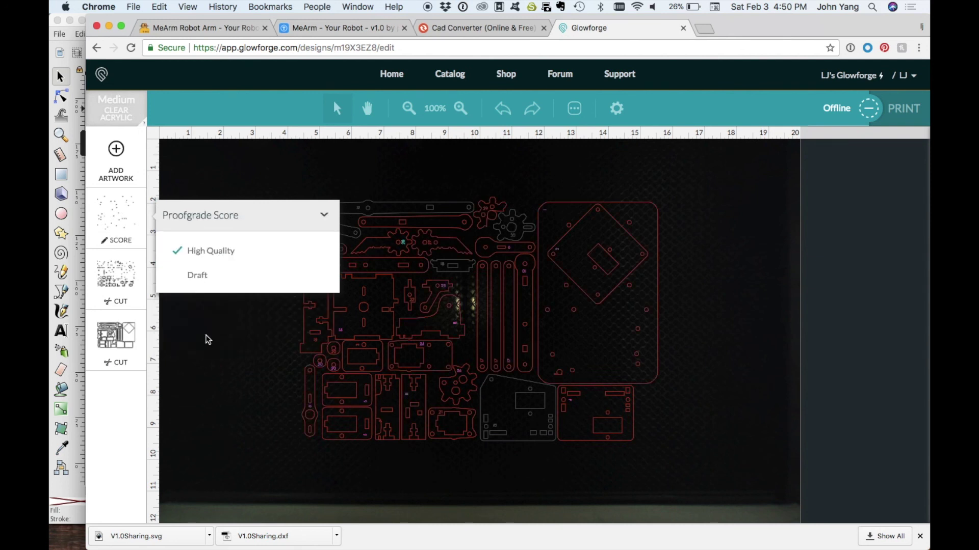
click(196, 277)
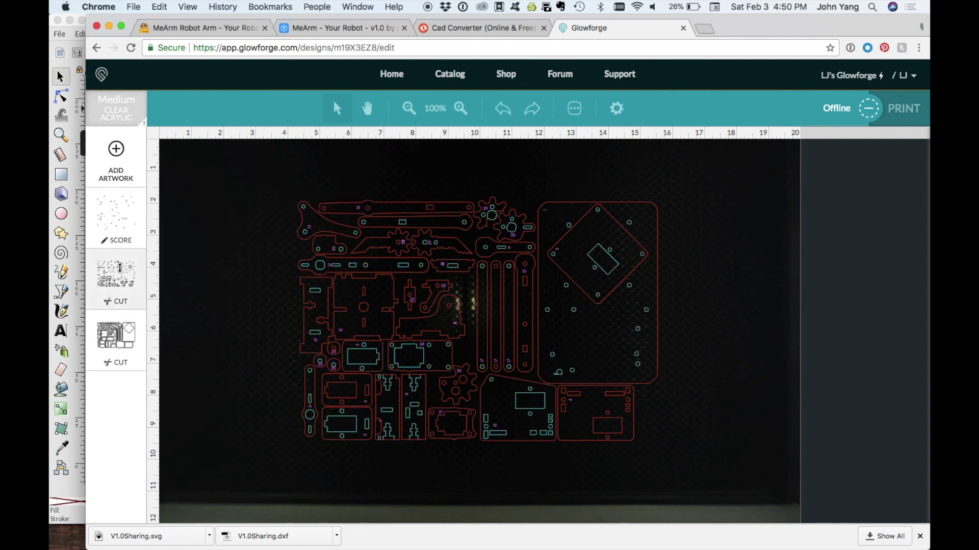
click(119, 268)
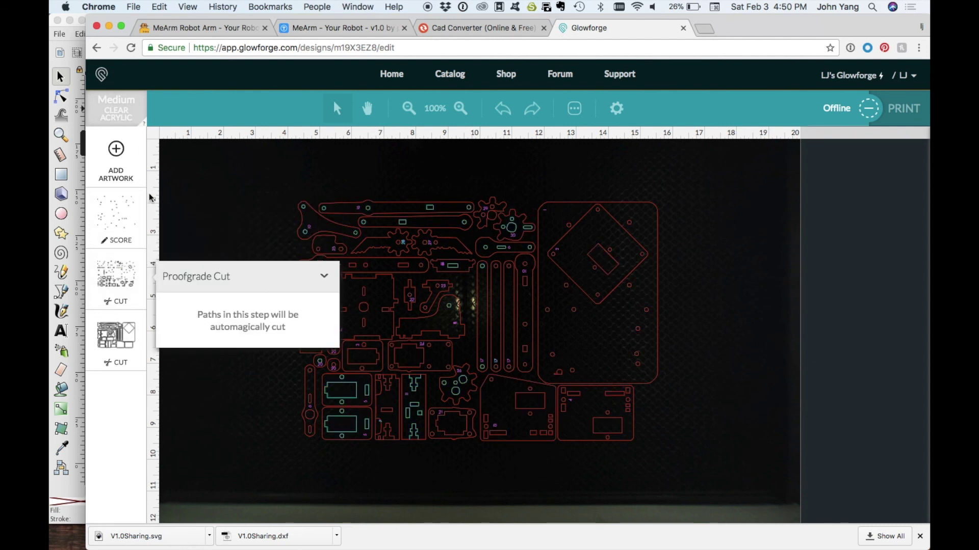
click(131, 405)
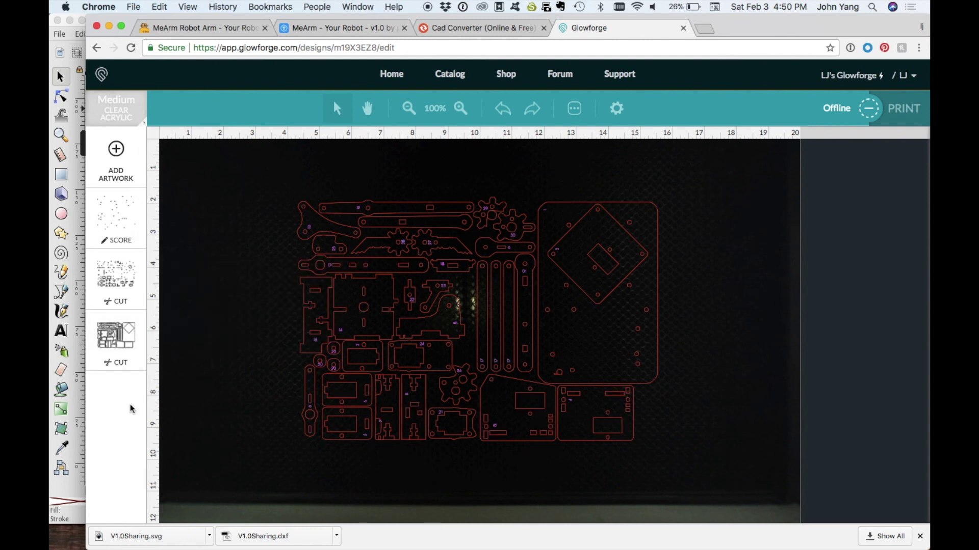